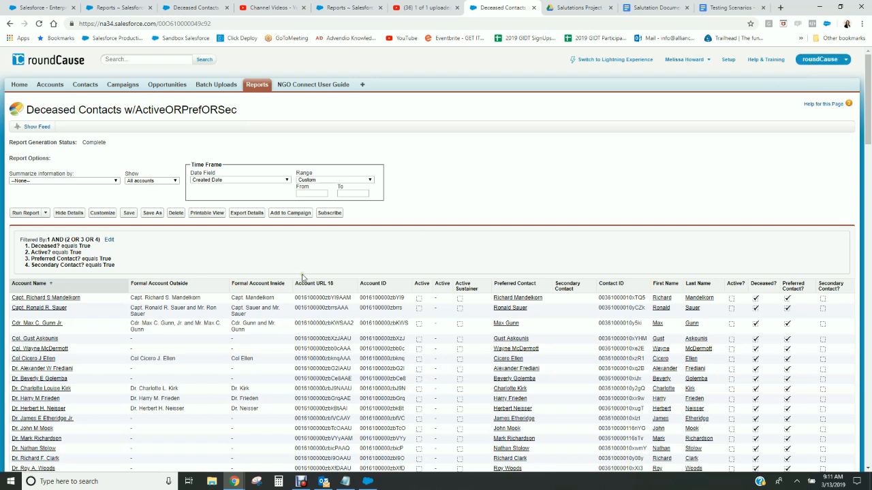
Step: Look through the production Deceased Contacts w/ActiveORPrefORSec report down to its grand total
scroll(304, 276, "down", 15)
scroll(382, 325, "down", 10)
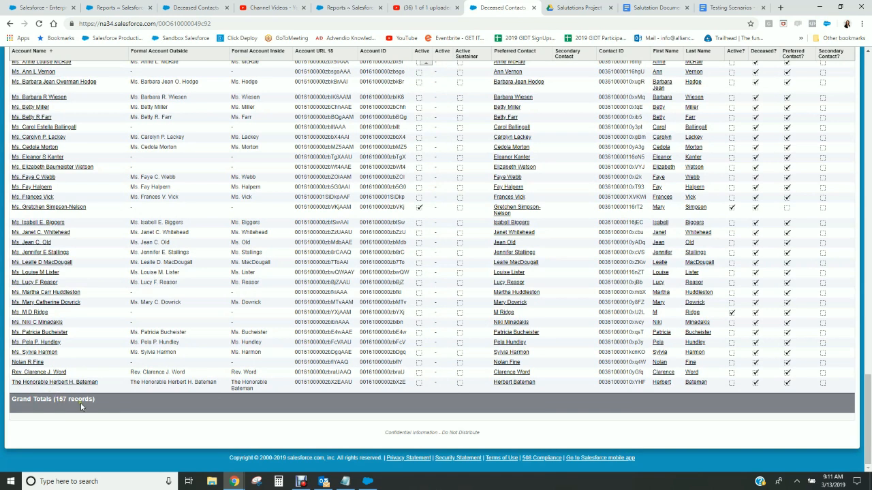
scroll(411, 361, "up", 20)
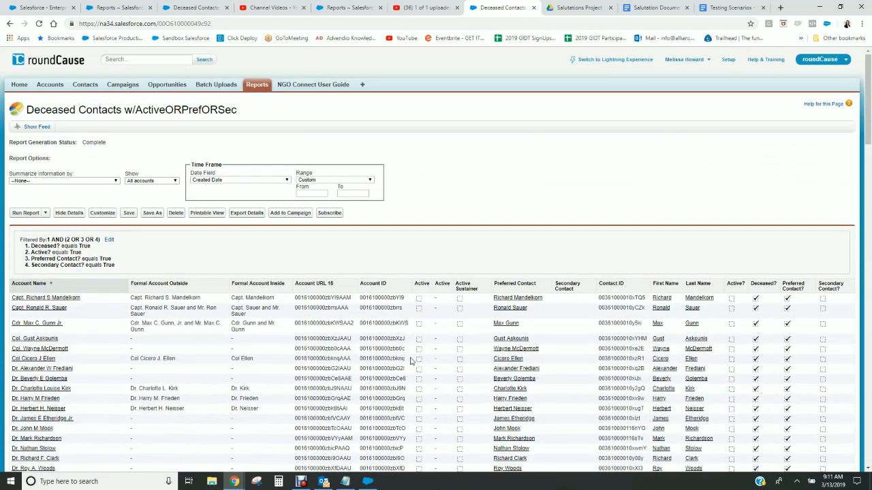
Step: Switch to the sandbox version of the Deceased Contacts report and examine its filters, contact records and grand total
left_click(195, 8)
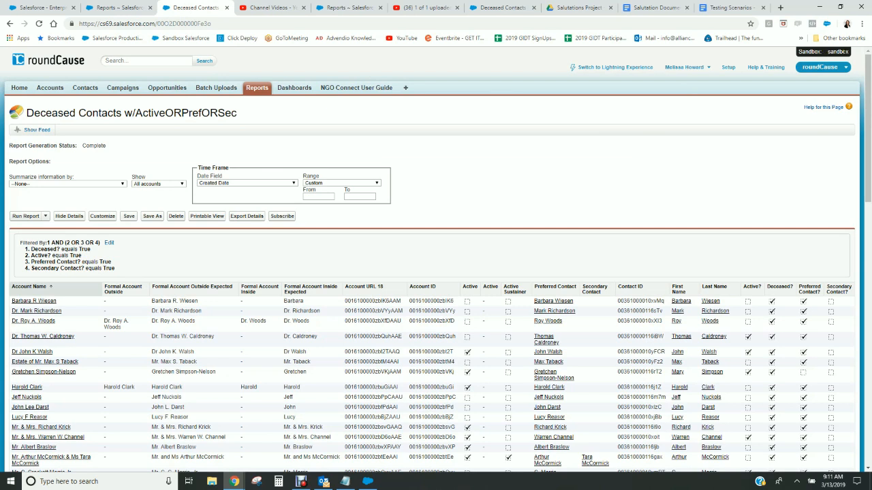
scroll(316, 285, "down", 15)
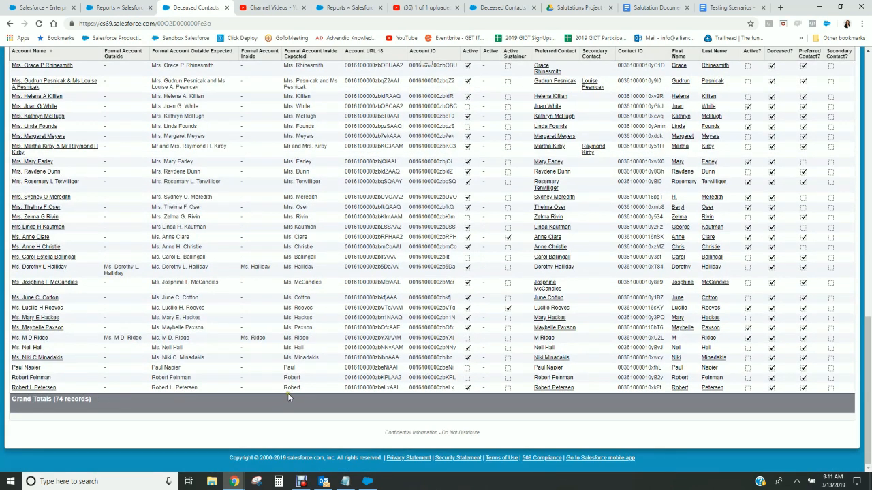
scroll(290, 395, "up", 15)
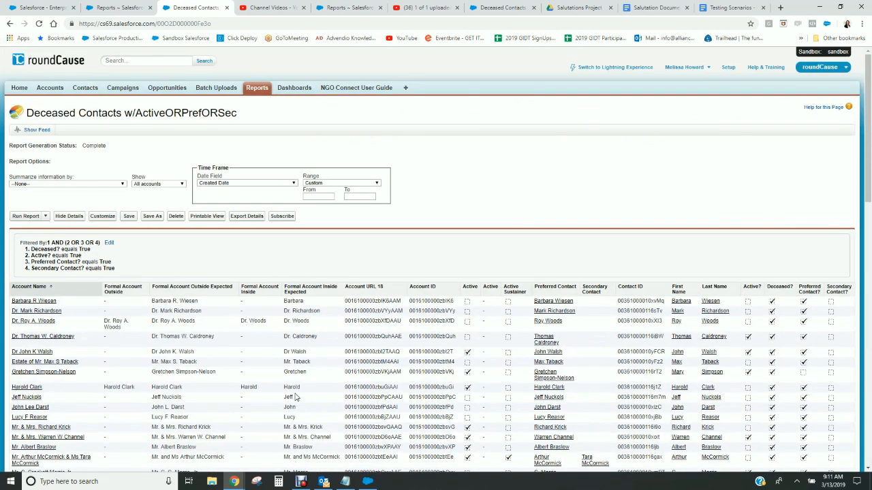
scroll(296, 257, "down", 1)
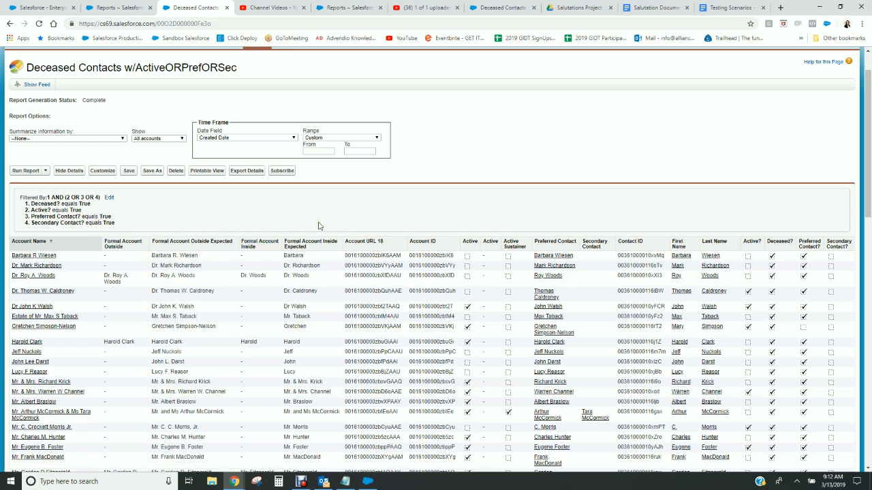
scroll(449, 182, "up", 2)
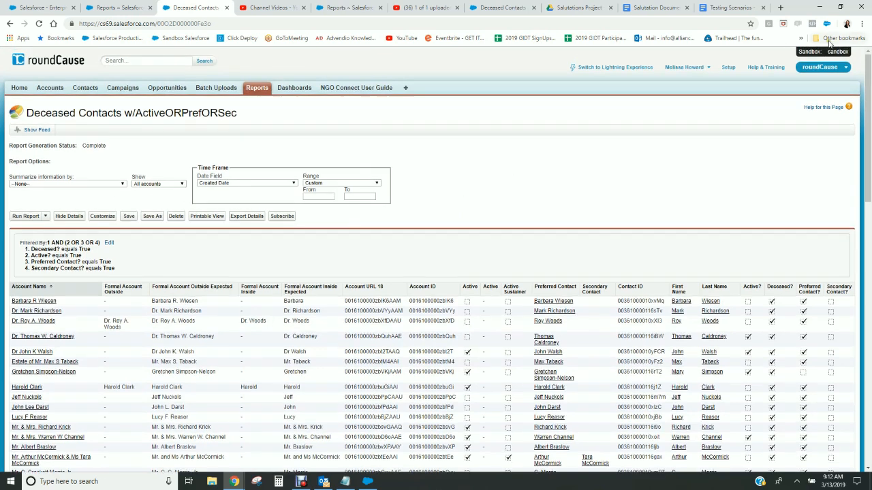
scroll(545, 198, "down", 2)
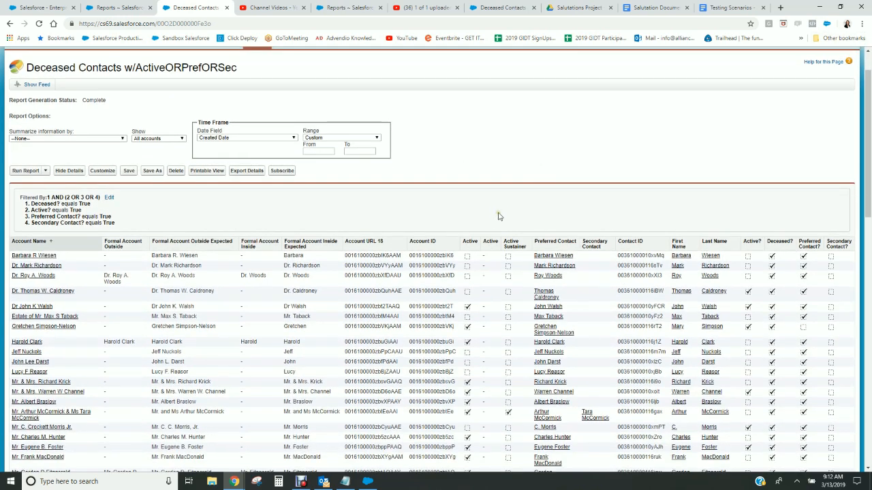
scroll(403, 227, "down", 10)
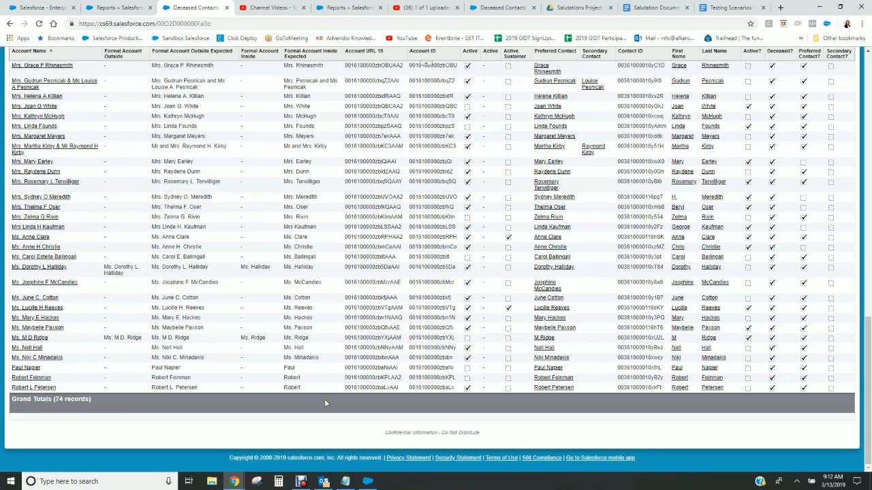
scroll(325, 404, "up", 15)
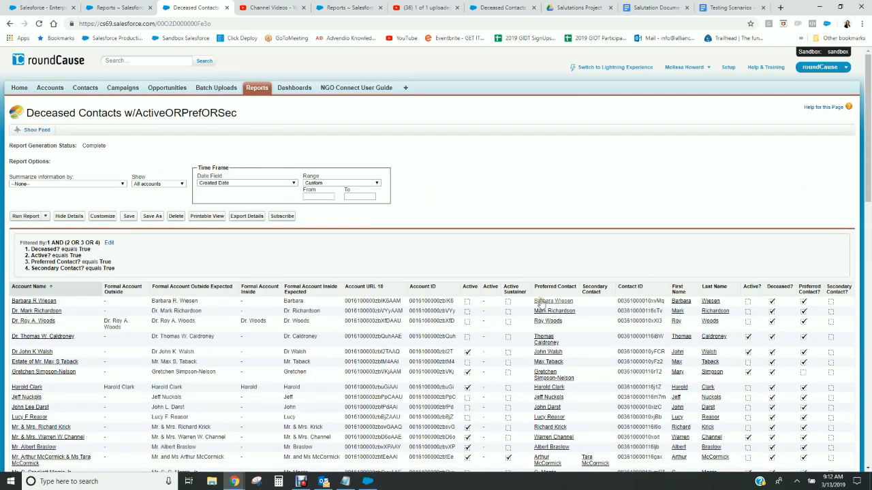
Step: Export the sandbox Deceased Contacts report as a Comma Delimited .csv file
scroll(711, 273, "down", 1)
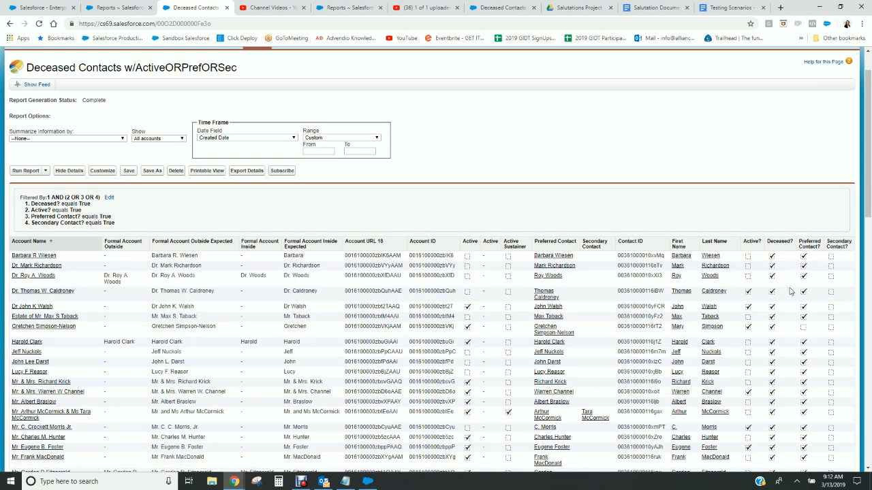
left_click(245, 171)
left_click(205, 172)
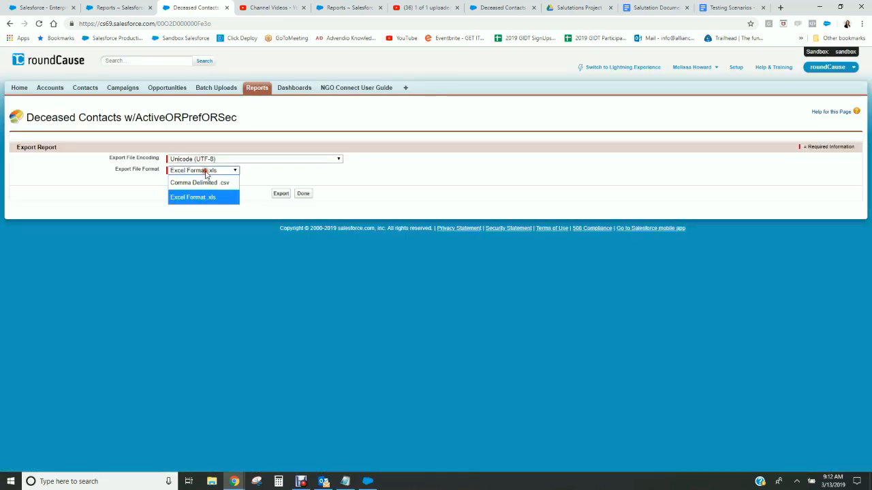
left_click(199, 182)
left_click(279, 194)
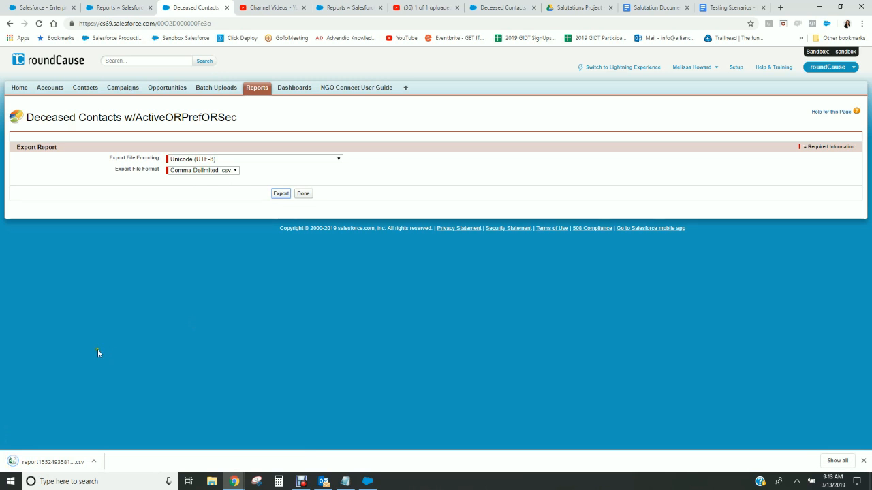
Step: Open the exported report CSV in a maximized Excel window and auto-fit the width of all columns
left_click(53, 461)
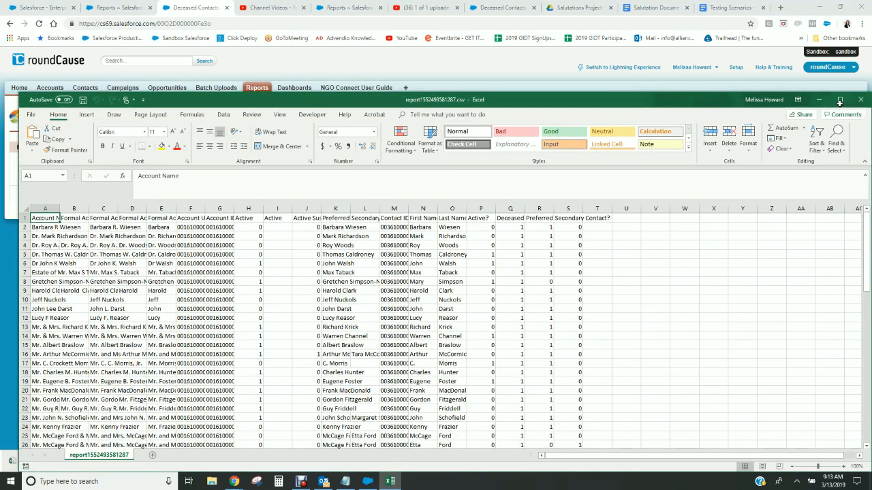
left_click(839, 101)
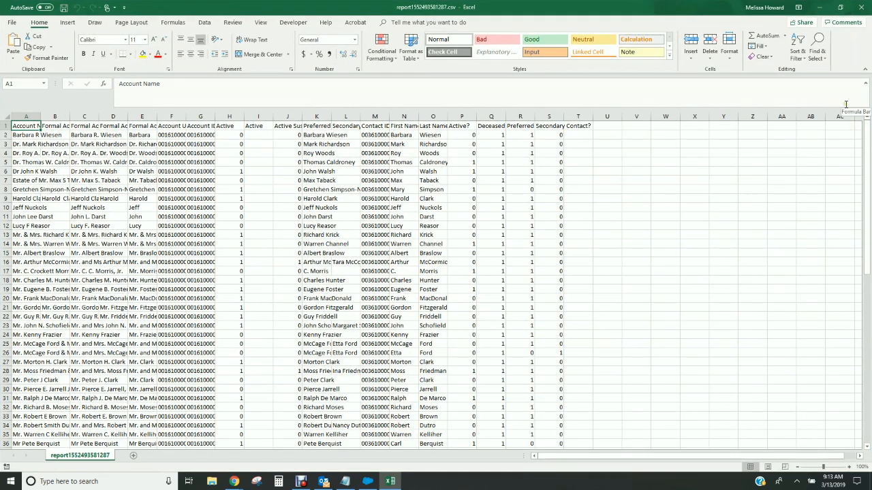
left_click(7, 116)
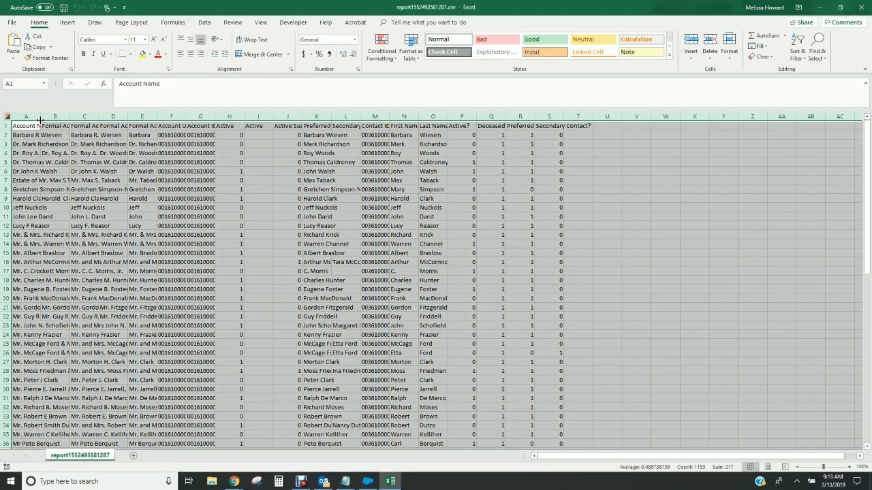
double_click(41, 117)
left_click(119, 181)
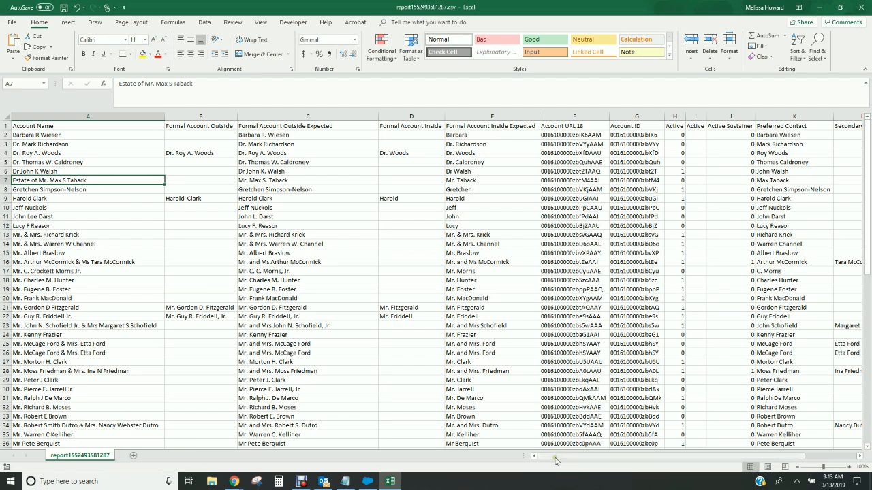
Step: Copy the 0 from the first contact's Active? cell into the rest of that column, down to row 75
left_click_drag(553, 455, 605, 456)
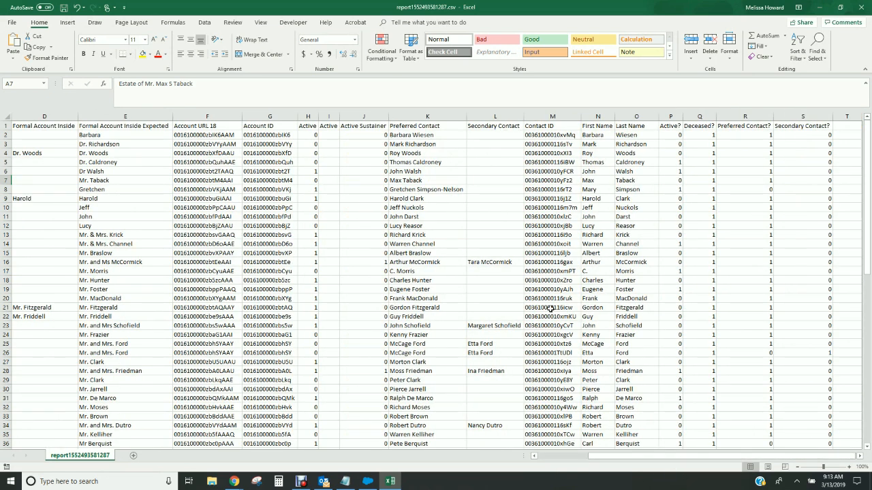
left_click(551, 117)
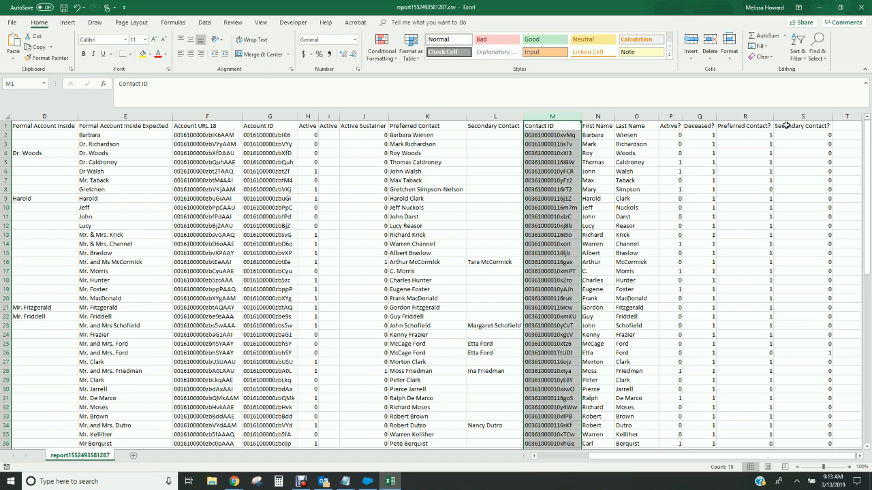
left_click(677, 137)
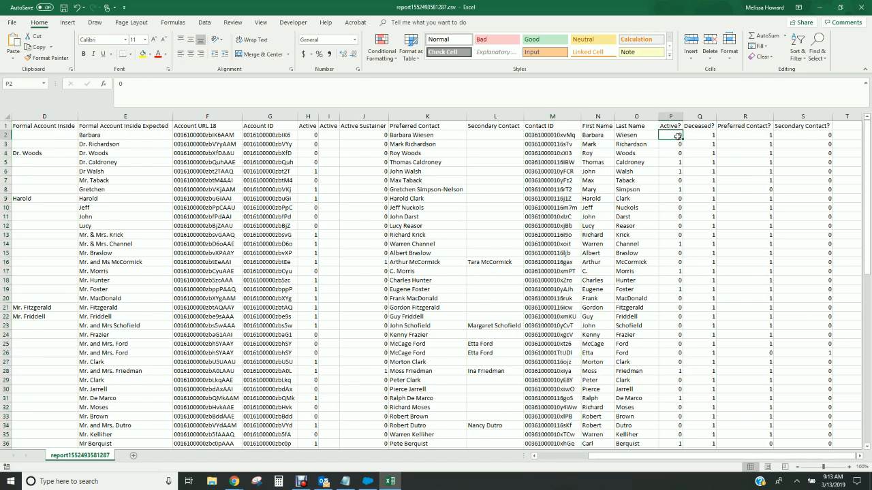
key("ctrl+c")
left_click_drag(676, 139, 663, 425)
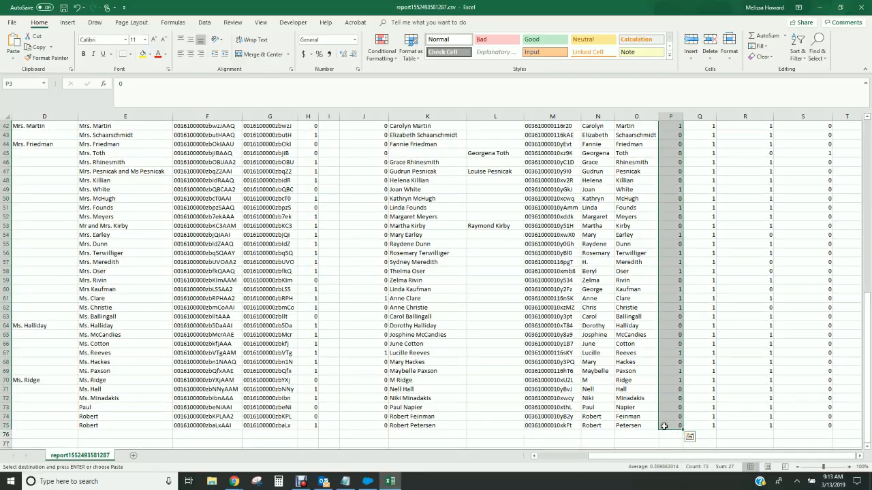
key("ctrl+v")
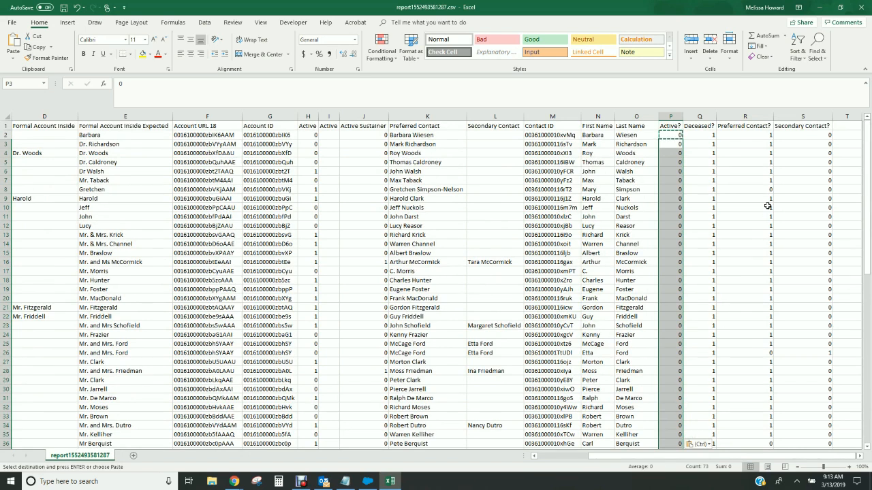
Step: Fill the Preferred Contact? and Secondary Contact? columns with 0 for every contact row
left_click_drag(755, 135, 808, 431)
scroll(811, 402, "up", 13)
left_click(813, 369)
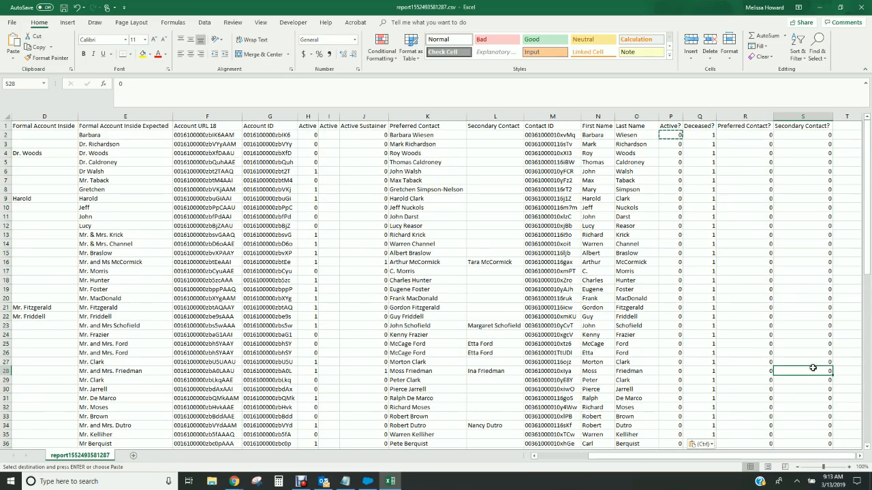
Step: Check the zeroed contact columns down to the last row, save the CSV file and return to the browser
scroll(810, 369, "down", 14)
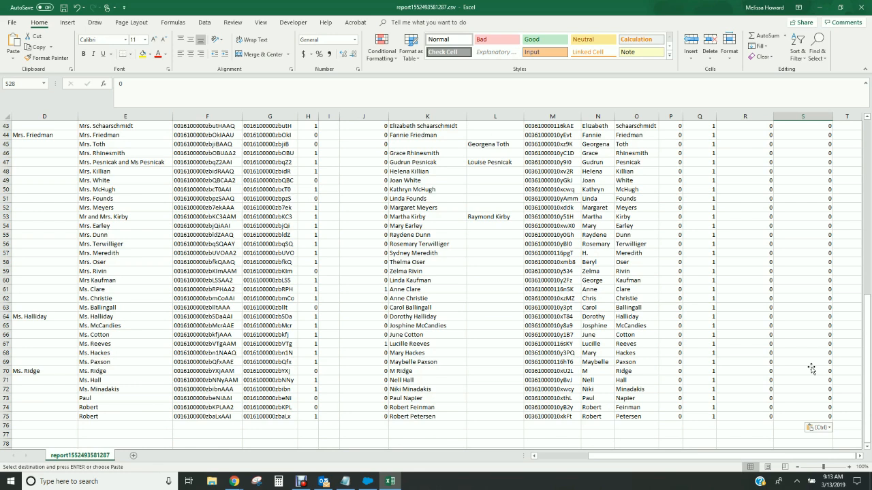
scroll(811, 369, "up", 8)
scroll(810, 369, "up", 6)
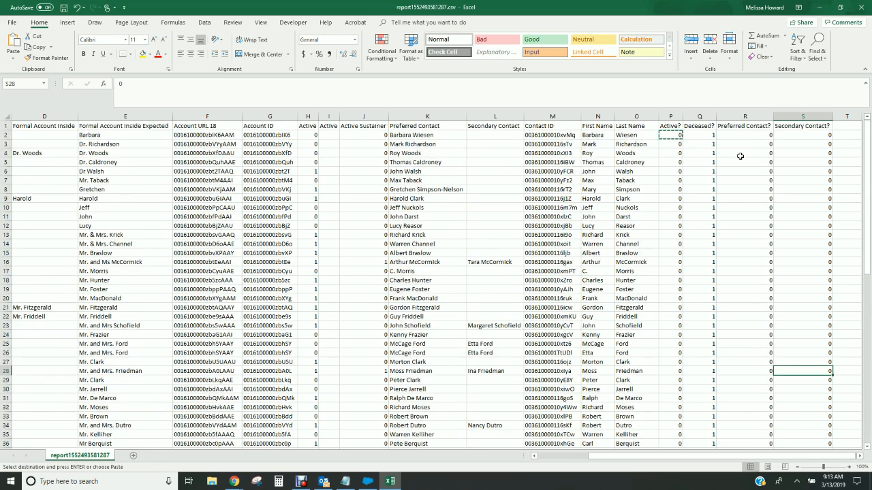
scroll(744, 196, "down", 18)
scroll(744, 196, "up", 18)
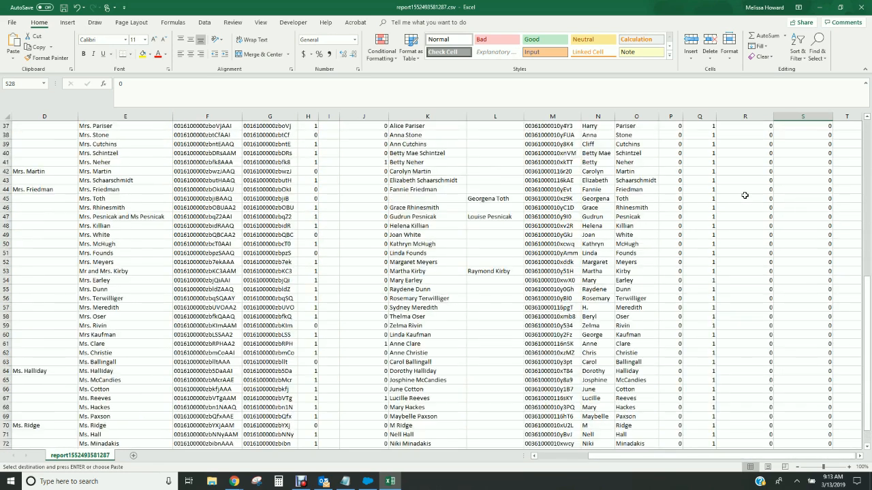
left_click(65, 9)
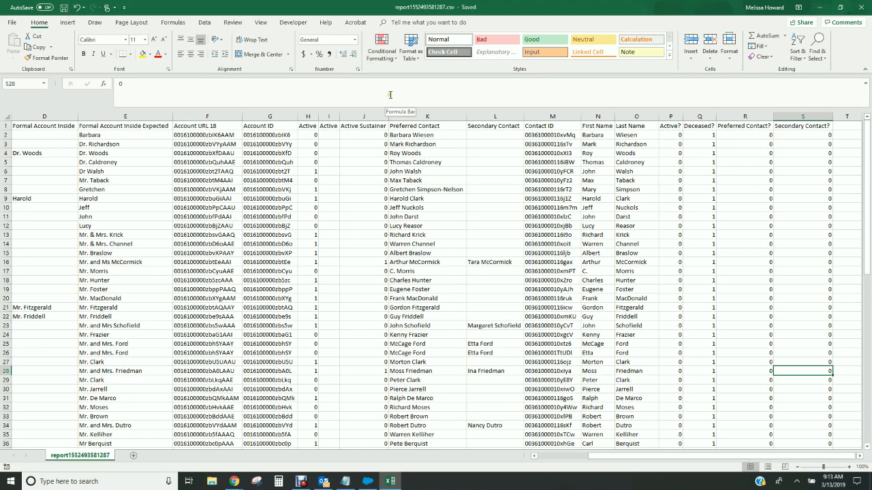
left_click(820, 8)
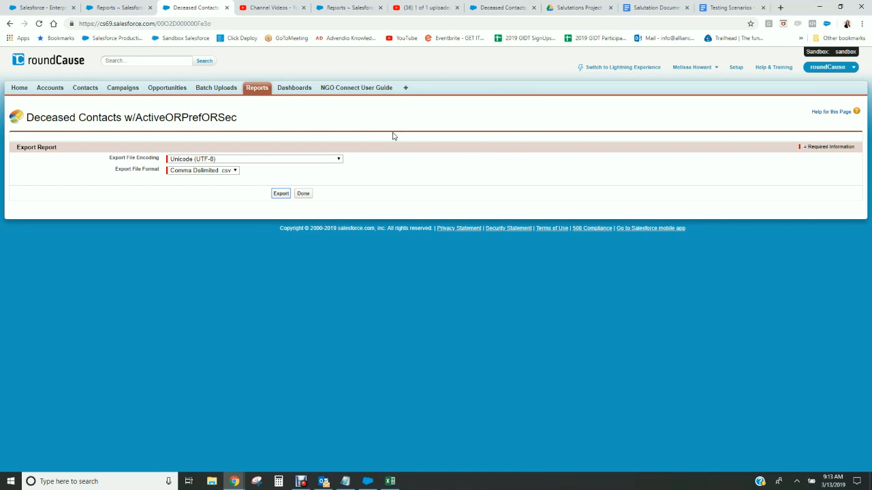
Step: Open Process Builder from the sandbox's setup and sort the processes by object
left_click_drag(203, 10, 146, 16)
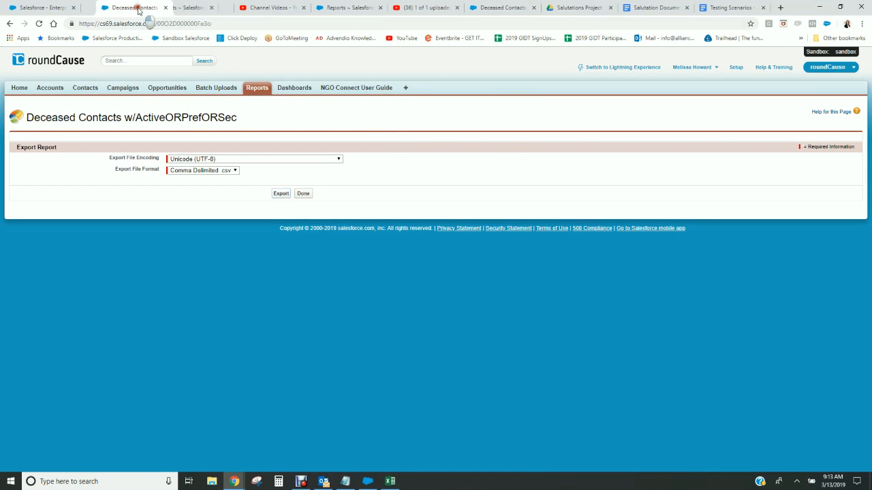
left_click(205, 9)
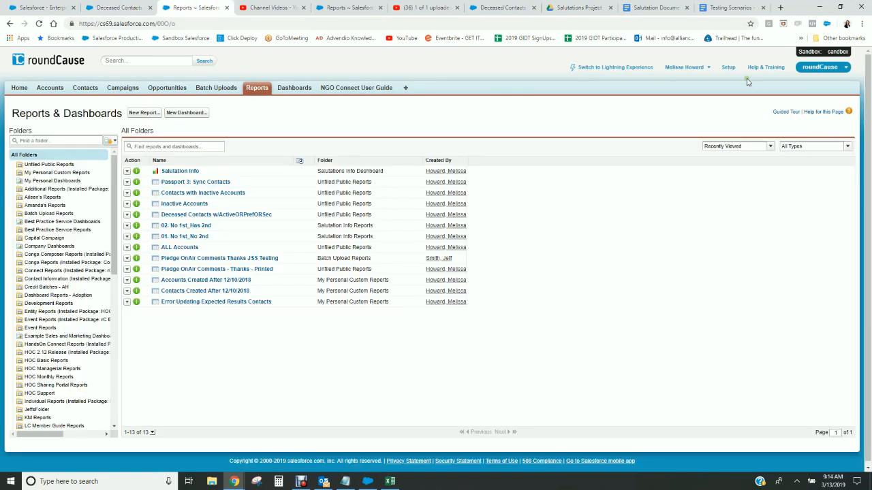
left_click(727, 68)
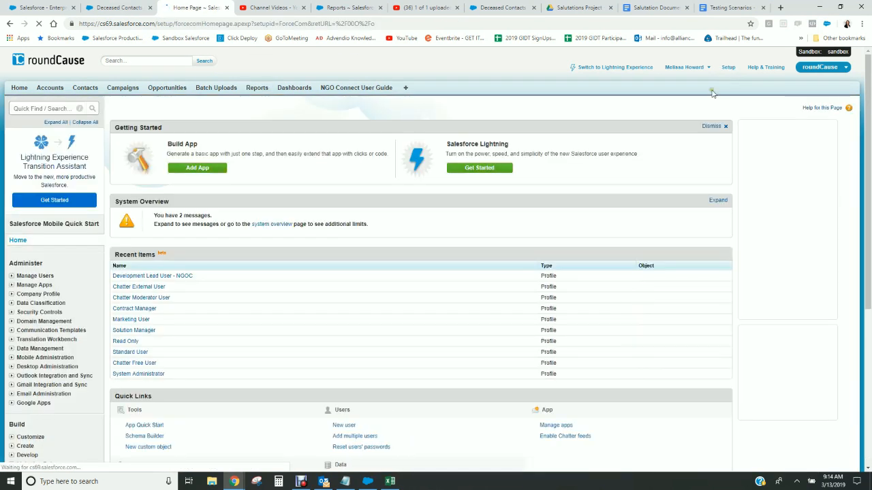
scroll(378, 215, "down", 4)
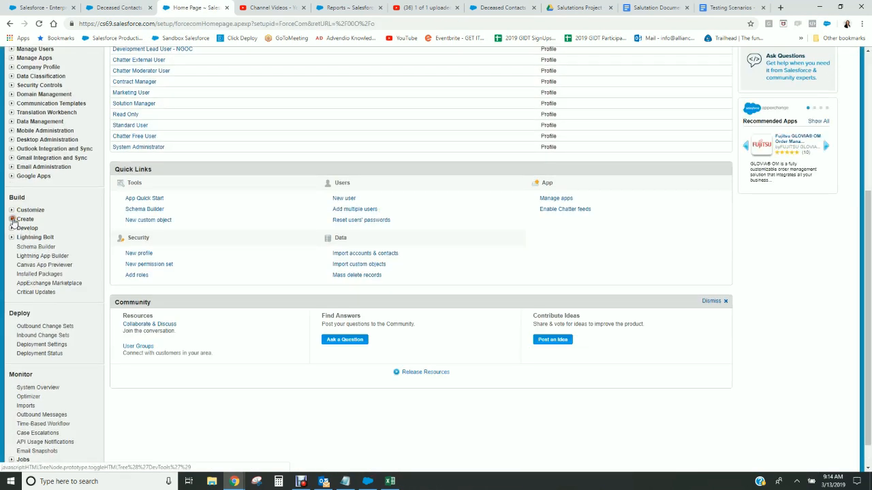
left_click(12, 221)
left_click(20, 328)
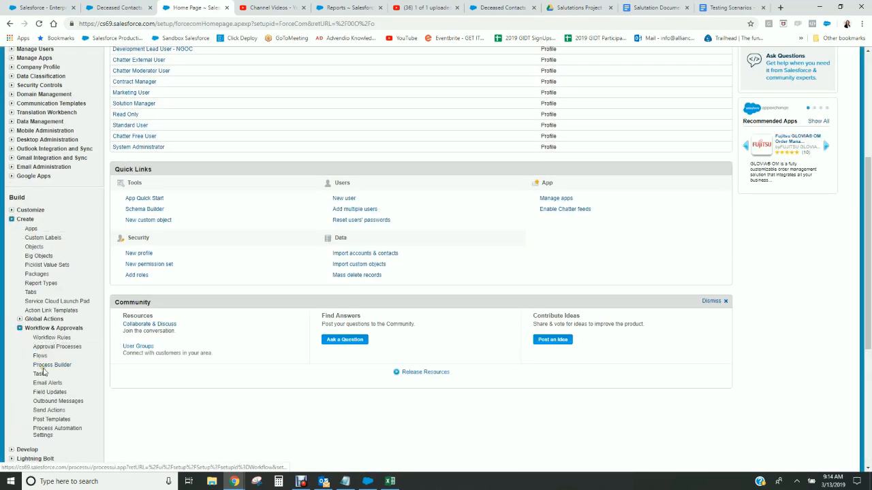
left_click(53, 365)
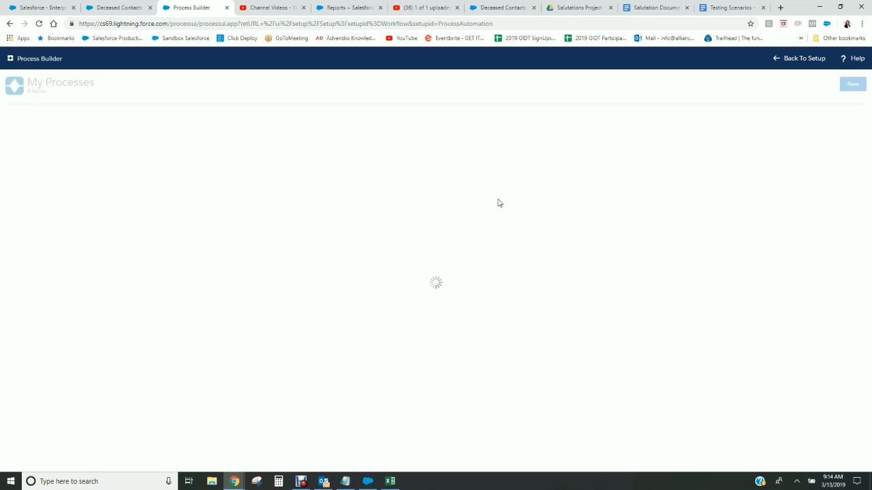
left_click(344, 114)
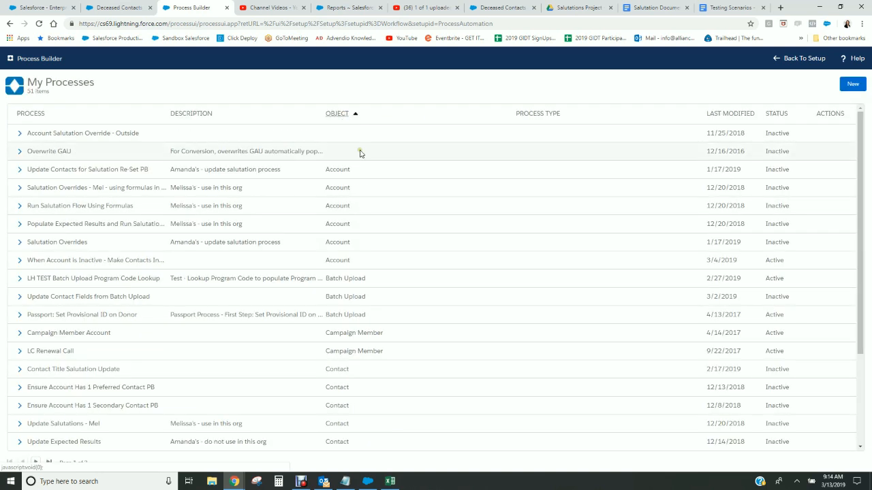
Step: Review the Uncheck Preferred/Secondary Box - Contact process's criteria and Update Record action, then glance at the contact columns in the Excel CSV
scroll(481, 255, "down", 2)
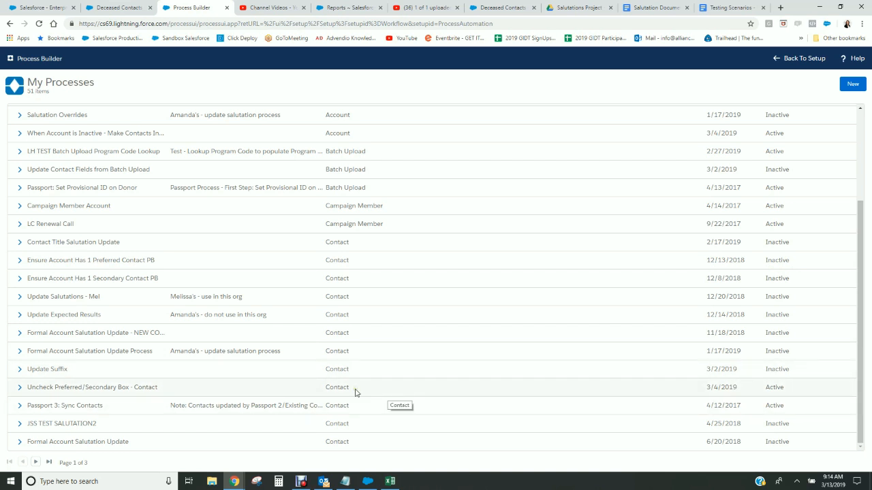
left_click(72, 391)
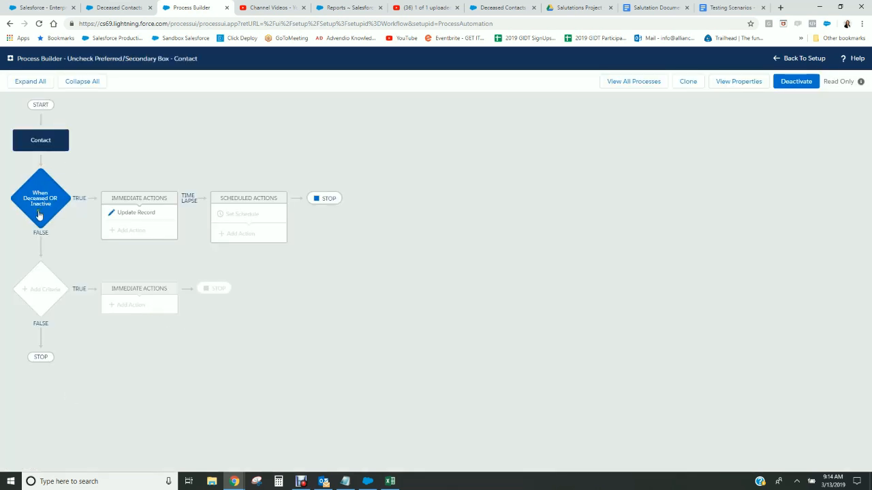
left_click(43, 199)
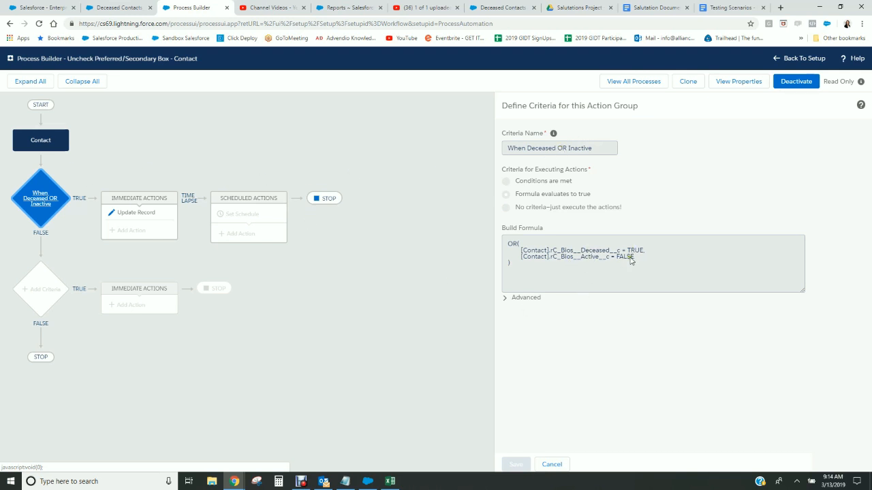
left_click(129, 212)
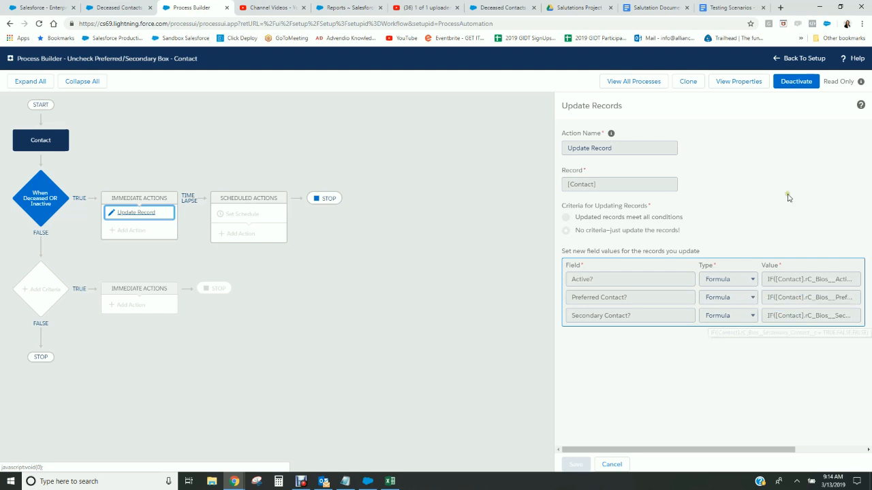
left_click(389, 481)
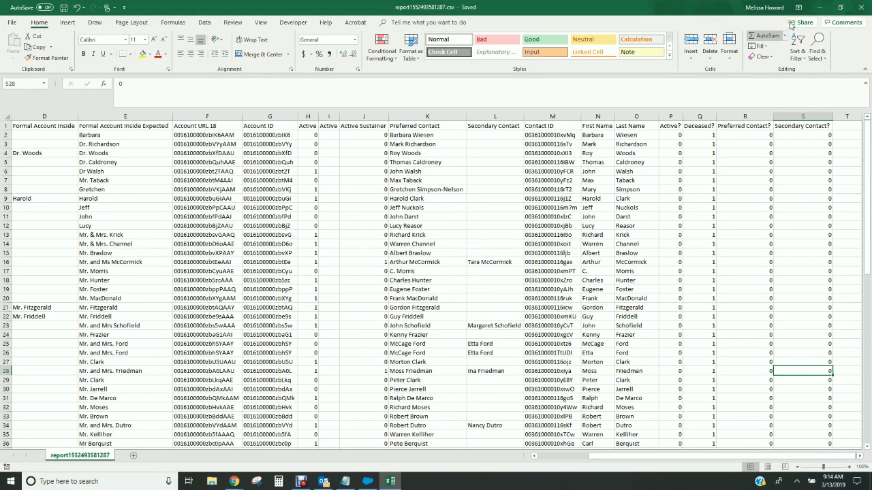
left_click(819, 7)
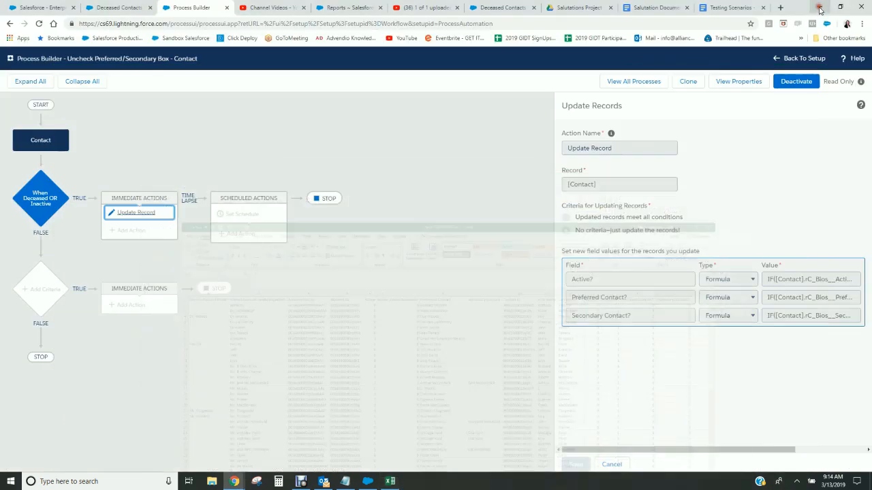
Step: Deactivate the Uncheck Preferred/Secondary Box - Contact process and return to the list of all processes
left_click(792, 83)
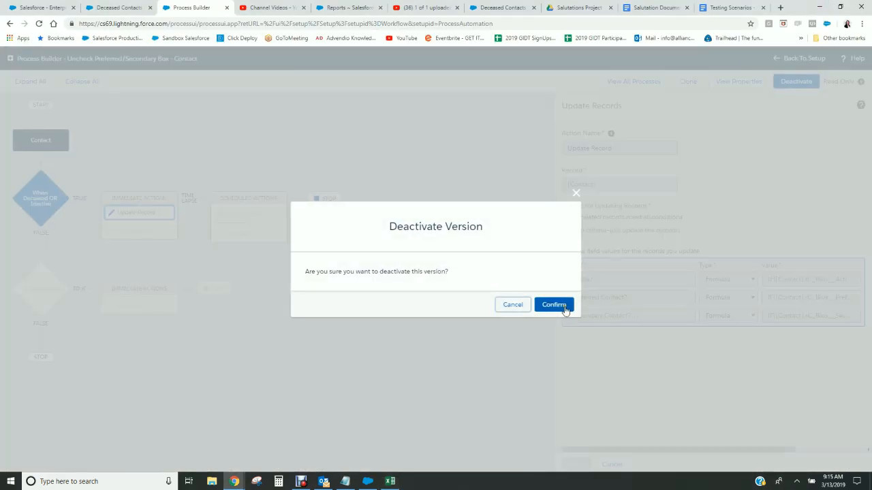
left_click(565, 307)
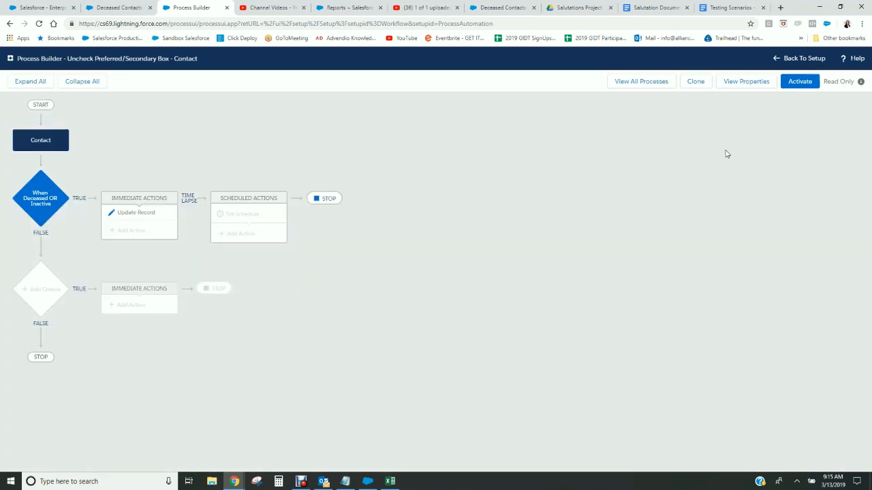
left_click(623, 82)
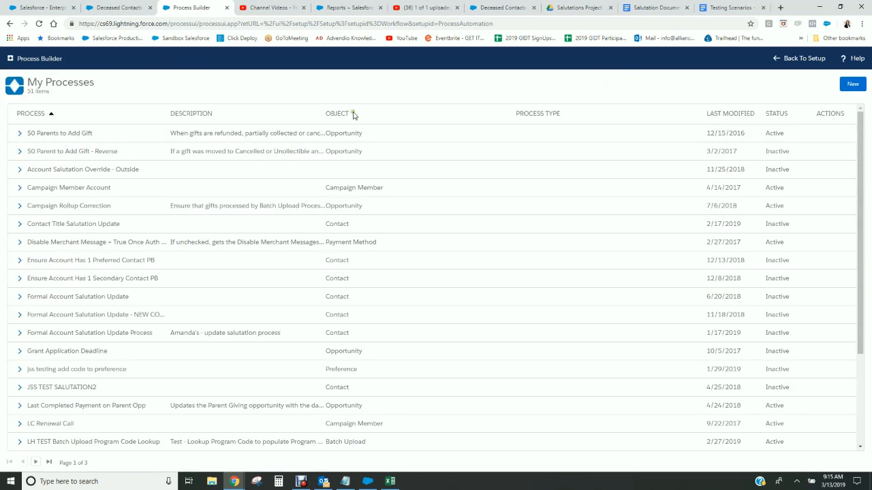
Step: Sort the processes by object, view the Passport 3: Sync Contacts process, and go back to the process list
left_click(337, 114)
scroll(501, 298, "down", 2)
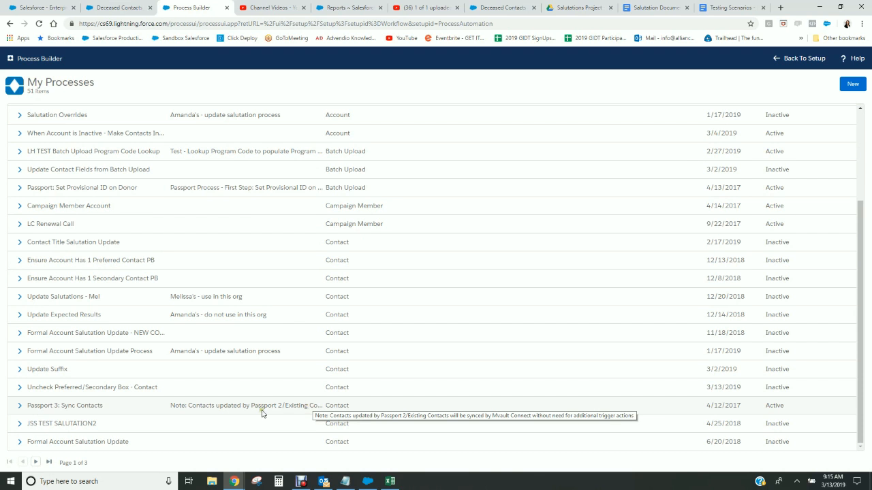
left_click(75, 407)
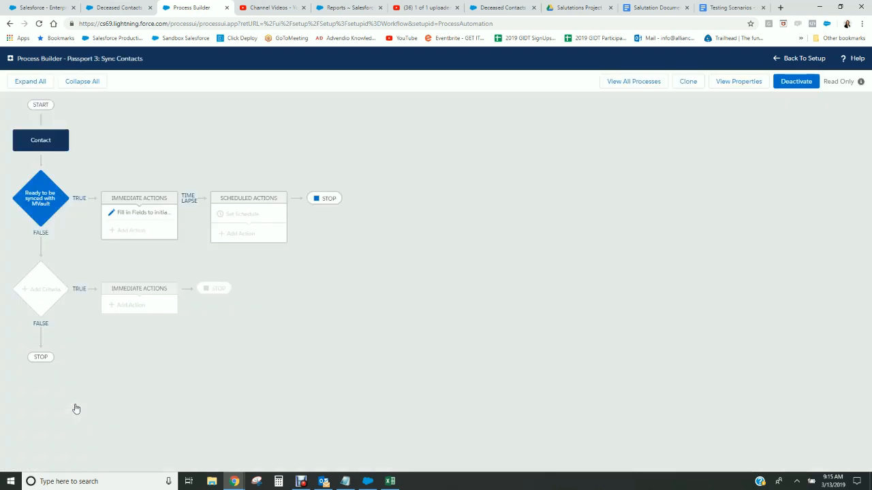
left_click(633, 82)
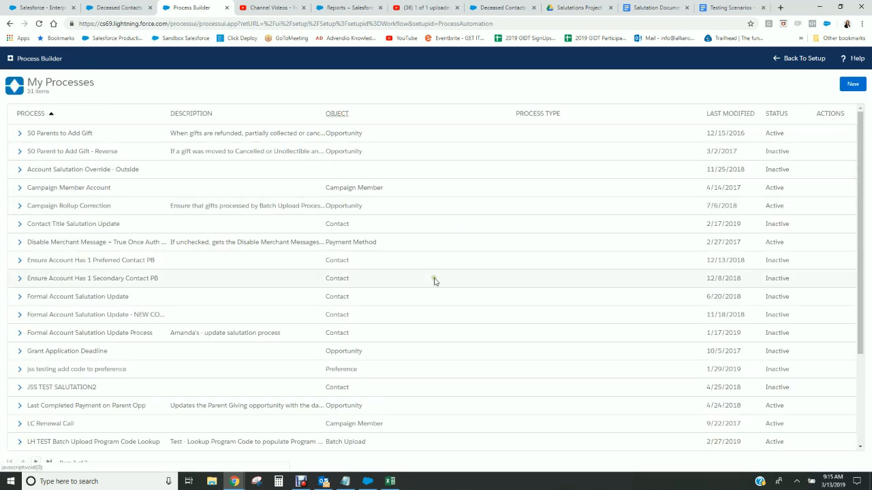
Step: Sort by object again, open Version 2 of Passport 3: Sync Contacts, and examine its Ready to be synced with MVault criteria
scroll(471, 313, "down", 2)
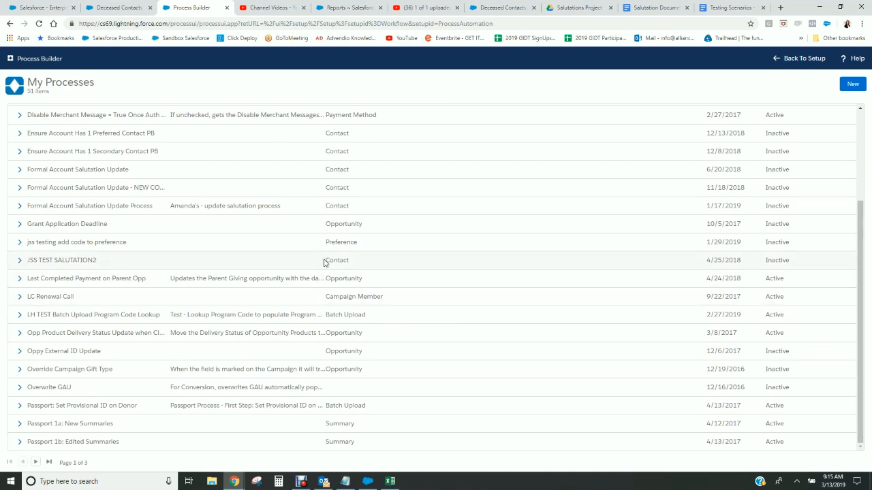
scroll(354, 266, "up", 3)
left_click(340, 116)
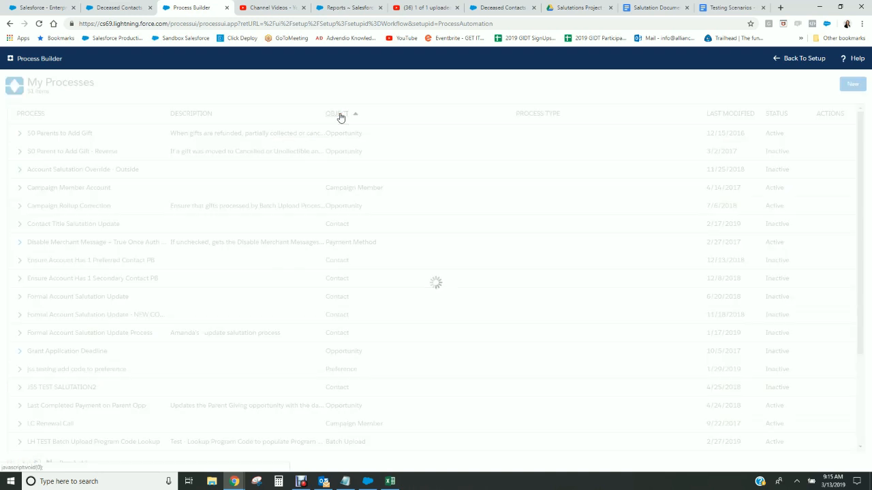
scroll(404, 208, "down", 2)
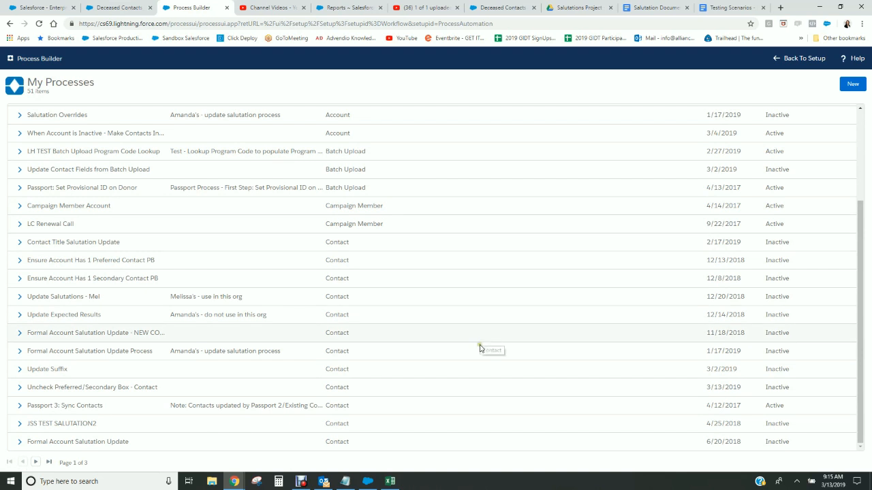
left_click(19, 405)
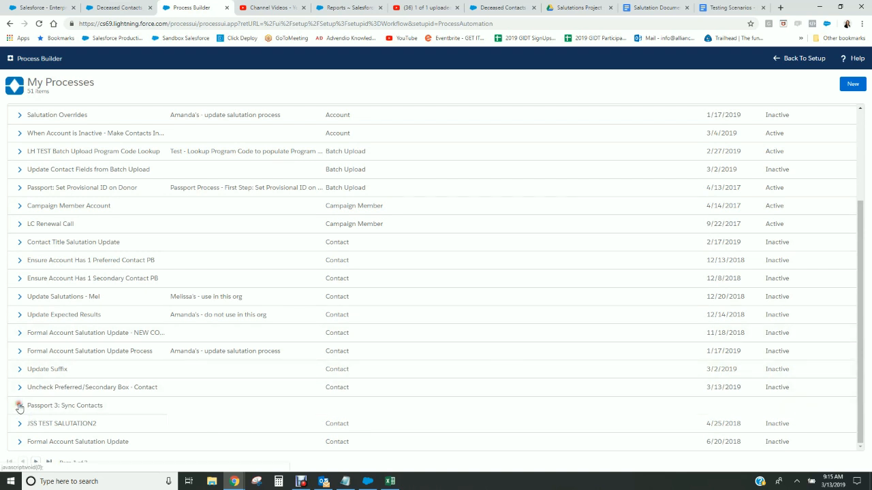
scroll(322, 406, "down", 1)
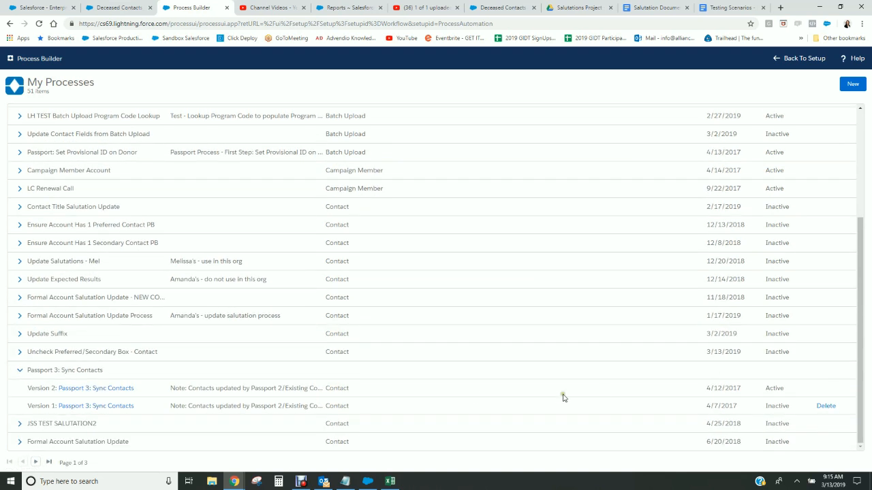
left_click(103, 389)
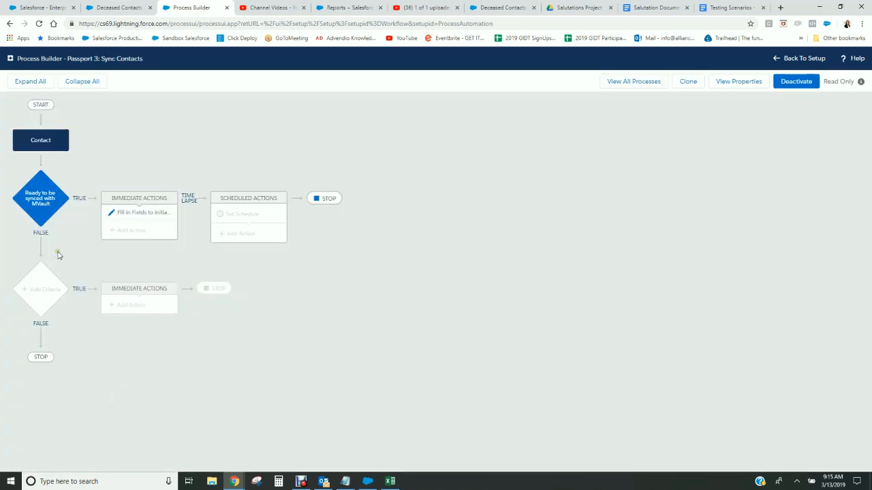
left_click(42, 196)
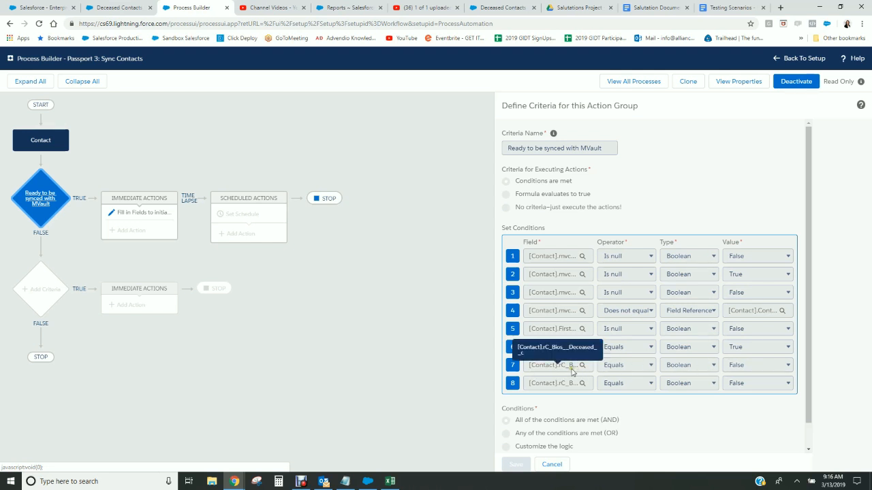
Step: Return to the Deceased Contacts w/ActiveORPrefORSec report, leave its export page, and review the records through to the grand total
left_click(140, 10)
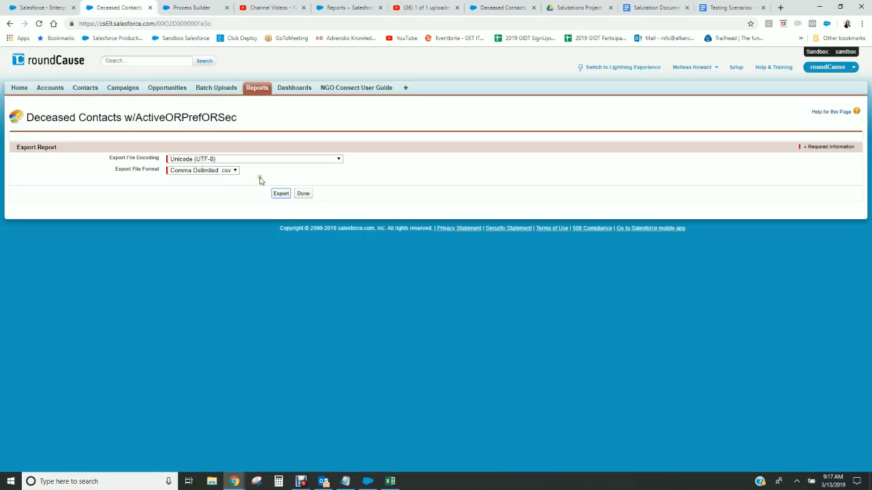
left_click(304, 196)
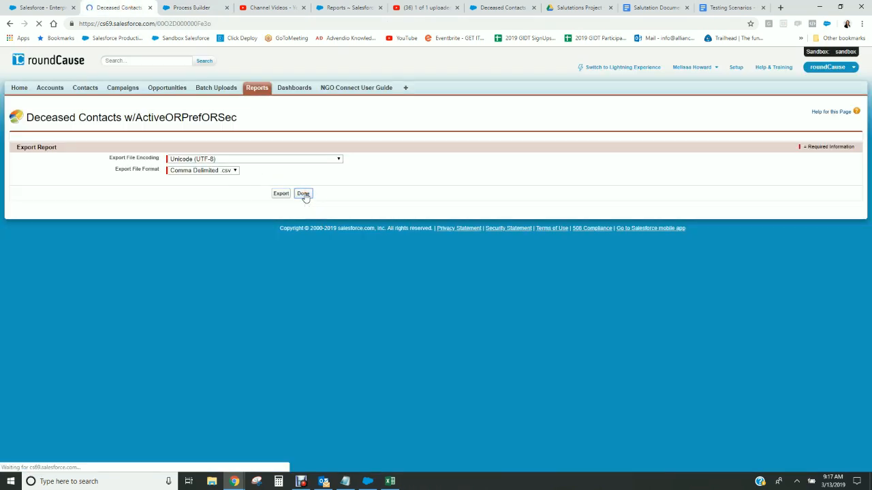
scroll(638, 208, "down", 10)
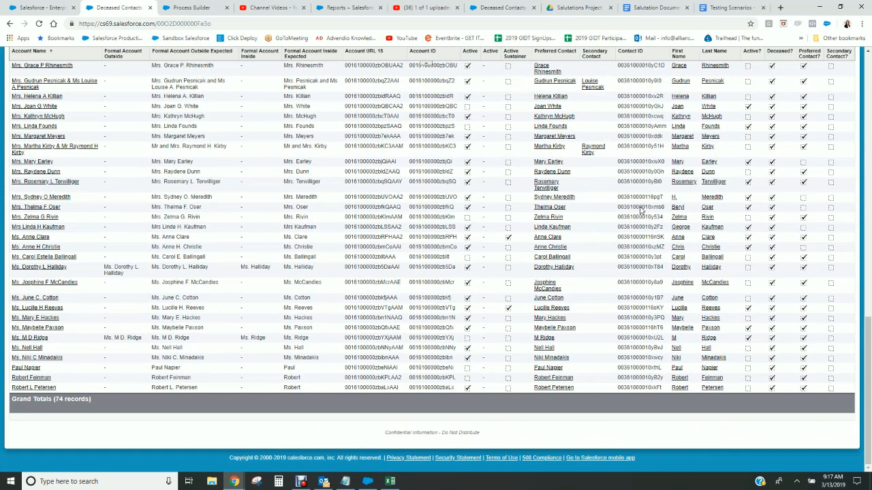
scroll(640, 211, "up", 15)
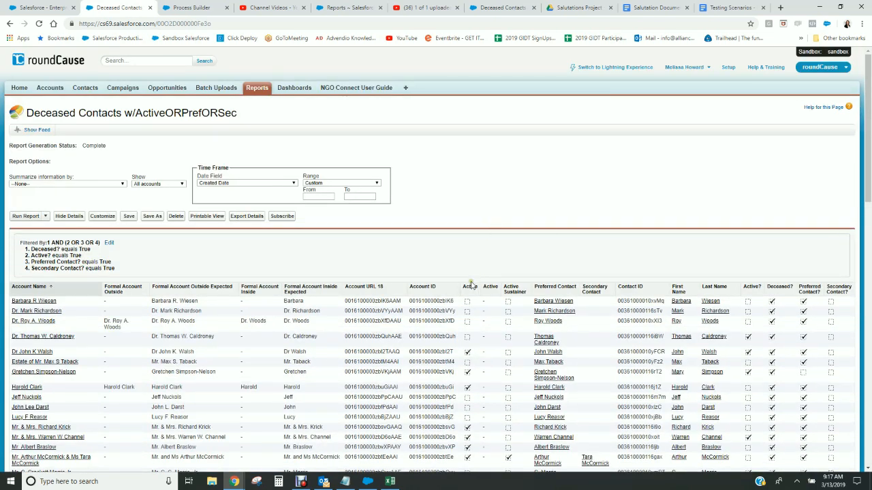
mouse_move(392, 483)
scroll(517, 262, "down", 10)
scroll(512, 264, "down", 1)
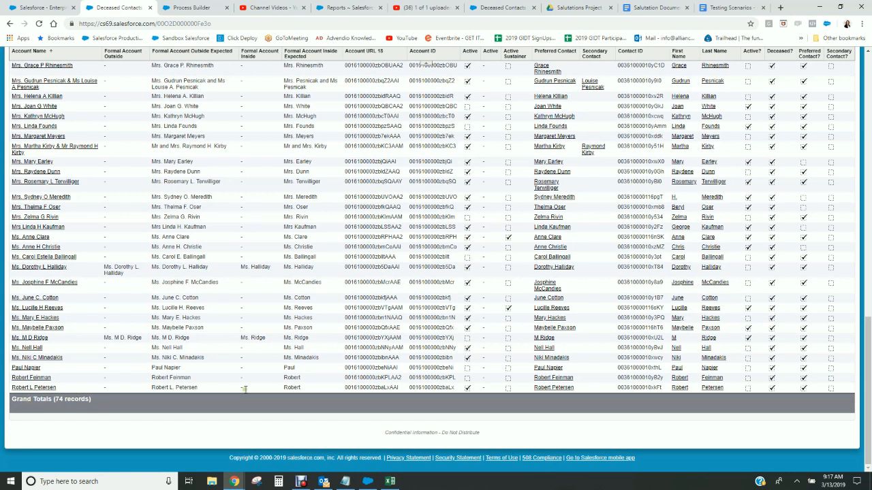
Step: Switch to Data Loader and check the batch size and Bulk API settings, leaving them without saving changes
left_click(368, 482)
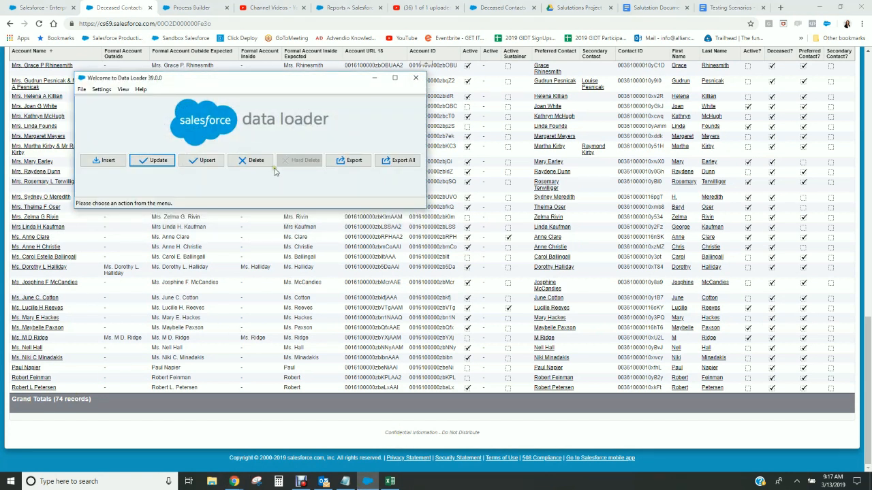
left_click(101, 89)
left_click(114, 100)
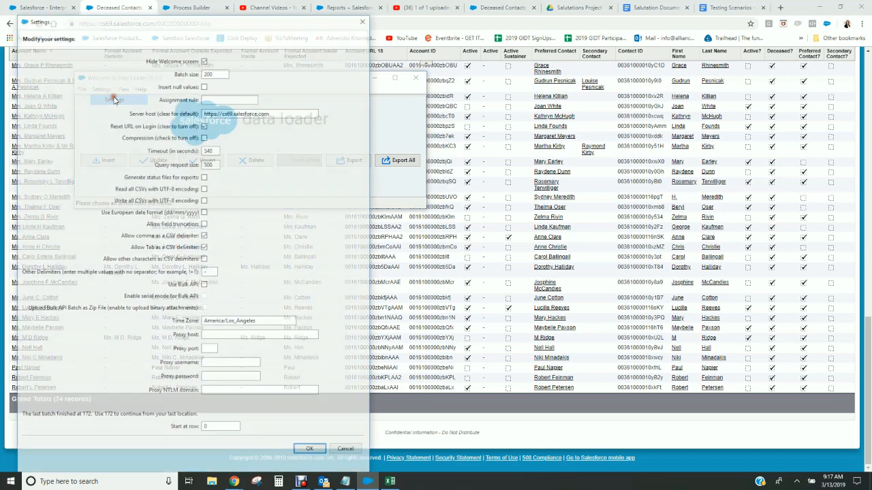
left_click(212, 73)
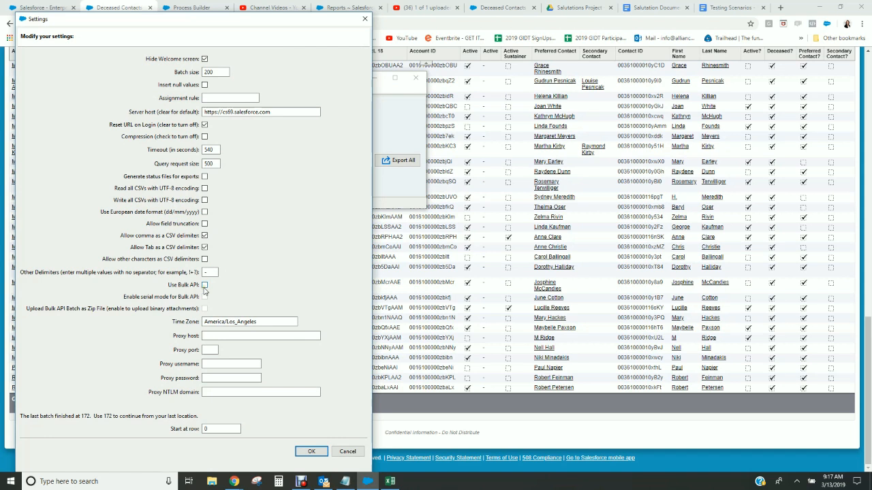
left_click(347, 451)
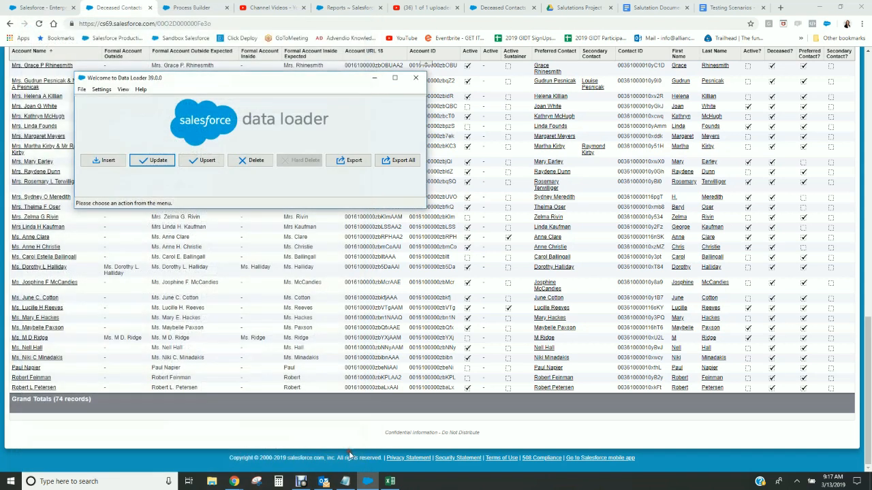
Step: Start an Update operation in Data Loader and select Contact (Contact) as the Salesforce object
left_click(156, 164)
scroll(273, 202, "down", 1)
scroll(273, 203, "down", 15)
scroll(279, 206, "down", 15)
scroll(282, 208, "down", 3)
left_click(163, 209)
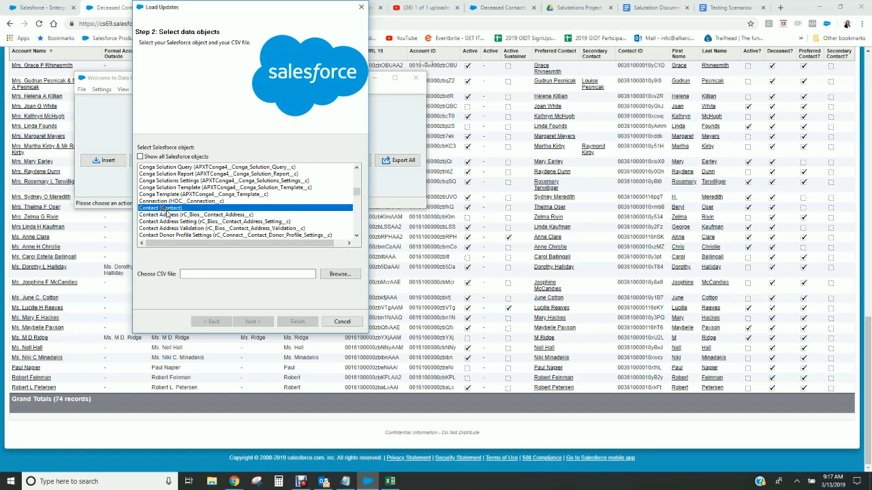
Step: Choose report1552493581287.csv from the Downloads folder as the update file, checking its name against the workbook open in Excel
left_click(340, 275)
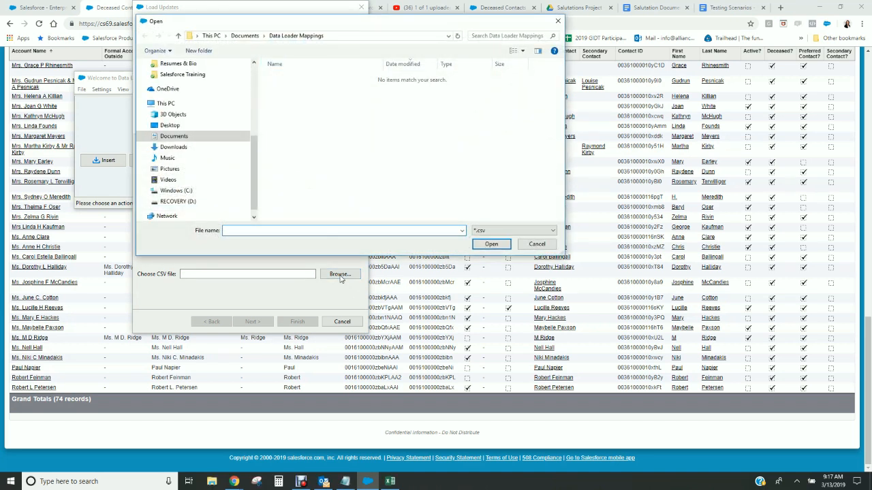
left_click(178, 149)
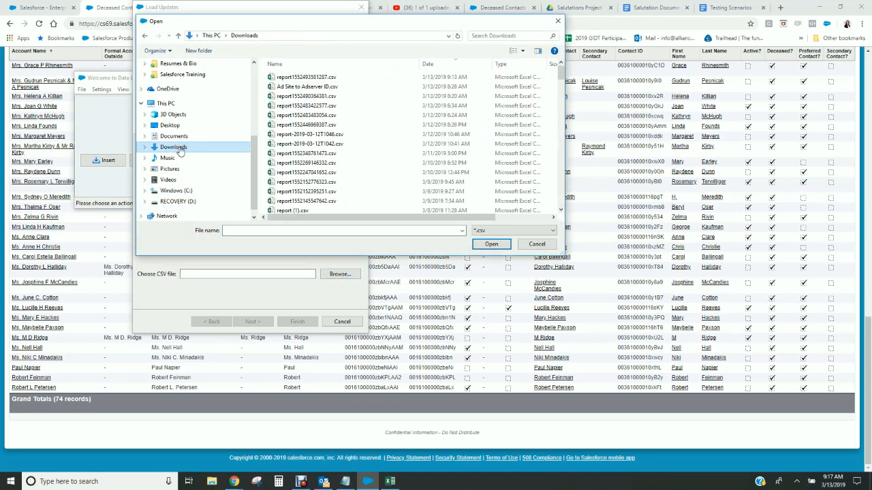
left_click(389, 482)
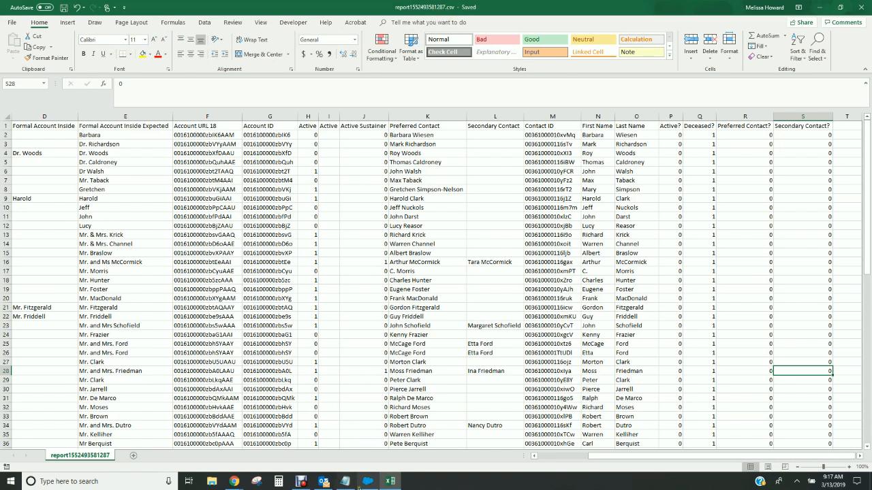
left_click(368, 482)
double_click(323, 79)
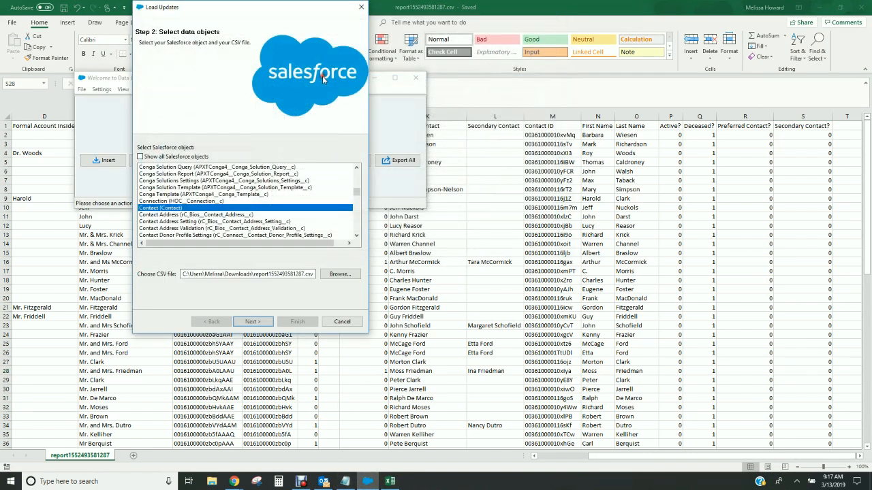
Step: Try to proceed with the selected CSV, and decline to continue with the duplicate Active column
left_click(251, 325)
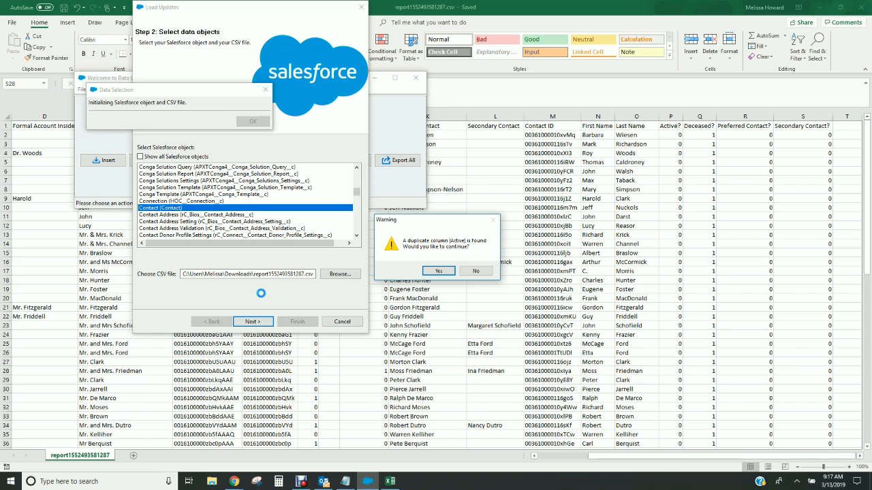
left_click(472, 271)
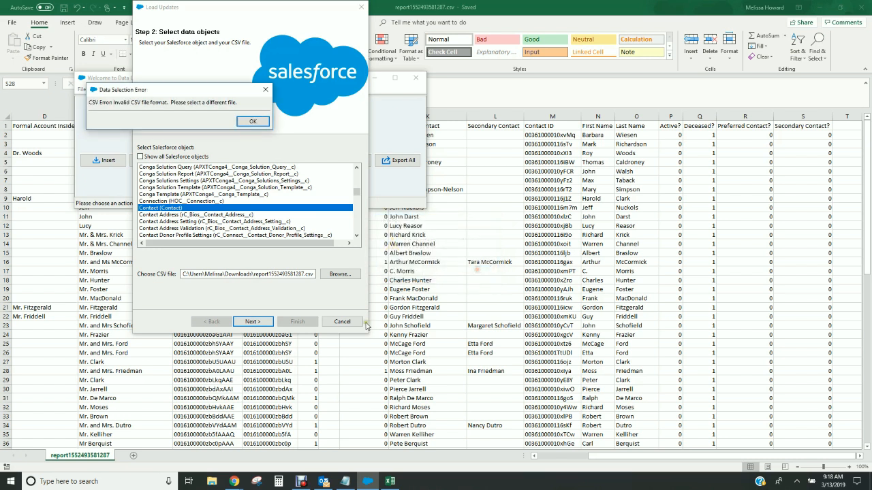
Step: Cancel the Data Loader update, delete both Active columns (H and I) from the CSV in Excel, and save it
left_click(253, 122)
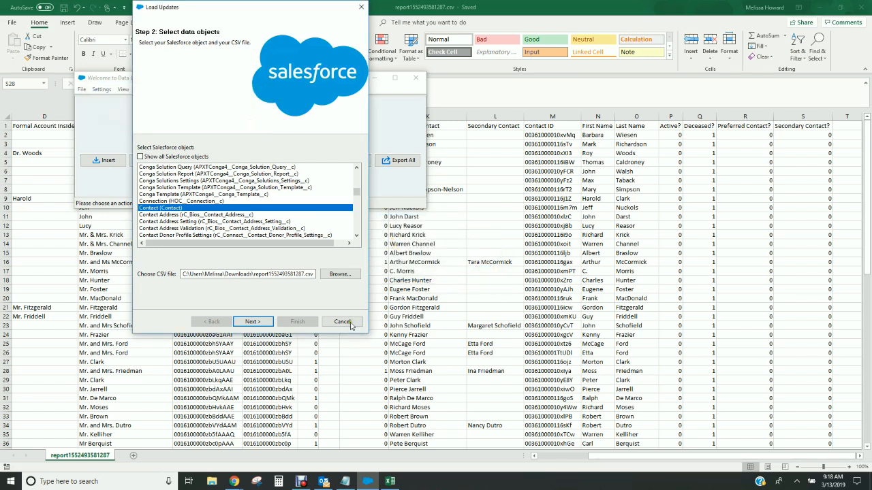
left_click(343, 321)
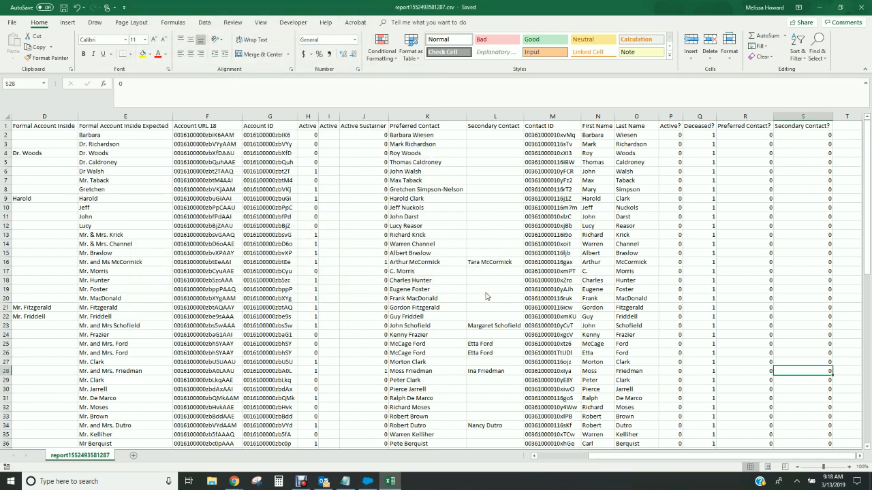
left_click_drag(308, 117, 328, 117)
right_click(329, 117)
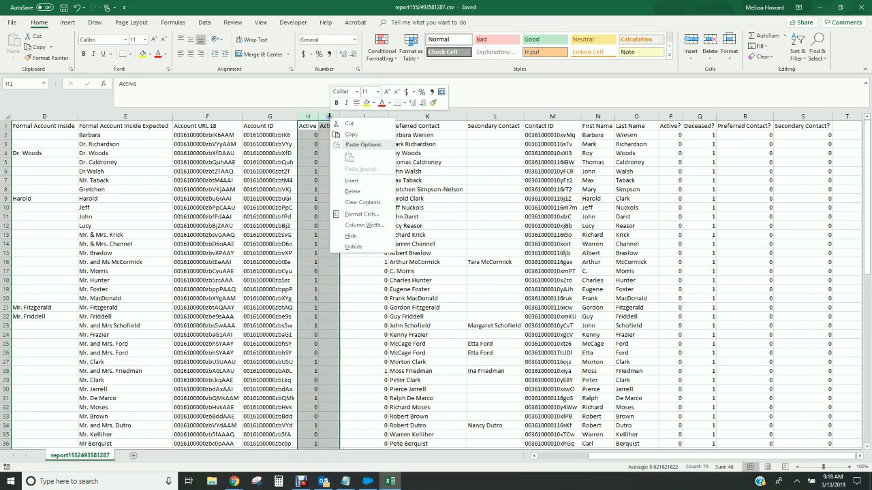
left_click(361, 191)
left_click(502, 171)
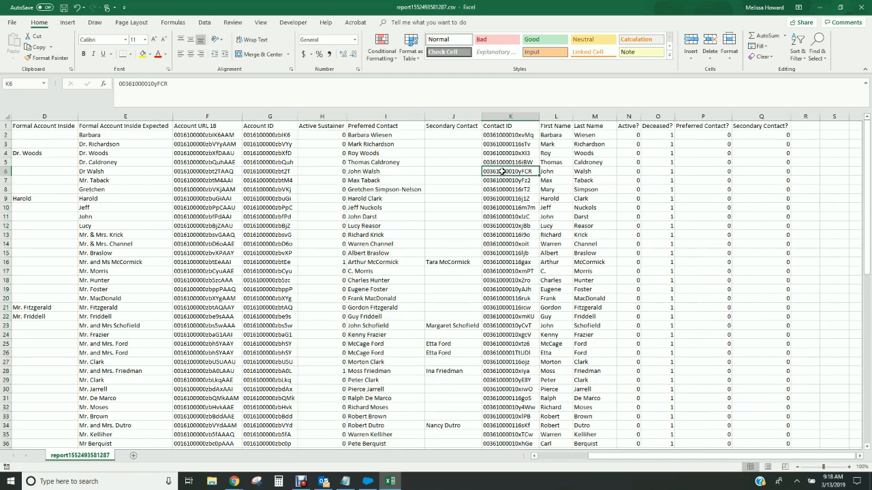
left_click(64, 8)
Step: Delete the Preferred Contact and Secondary Contact name columns (I and J) from the CSV and save it
left_click_drag(385, 117, 447, 117)
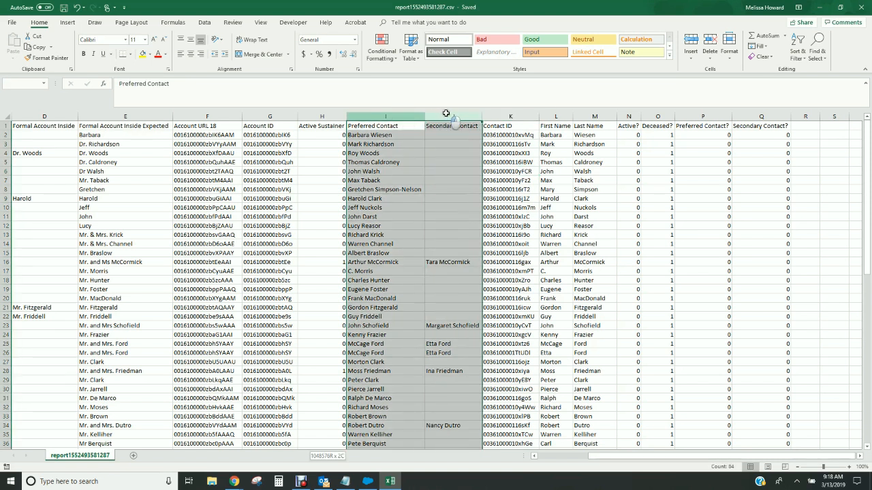
right_click(447, 114)
left_click(470, 190)
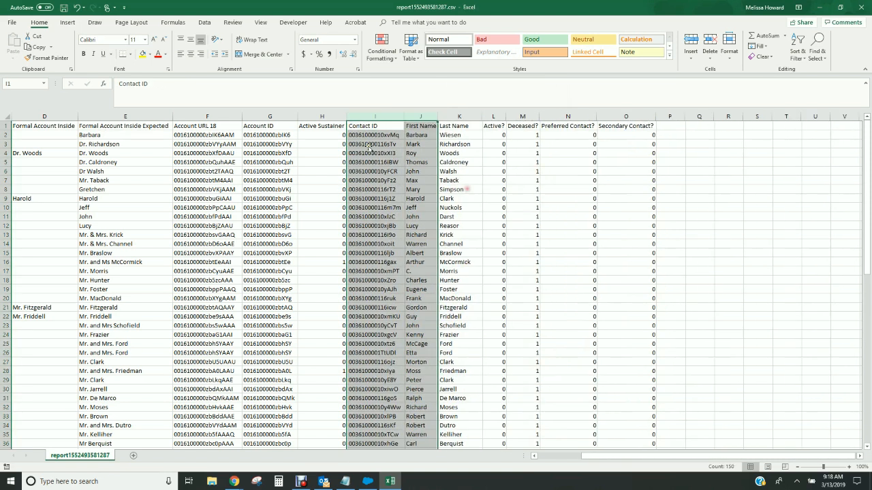
left_click(331, 143)
left_click(63, 8)
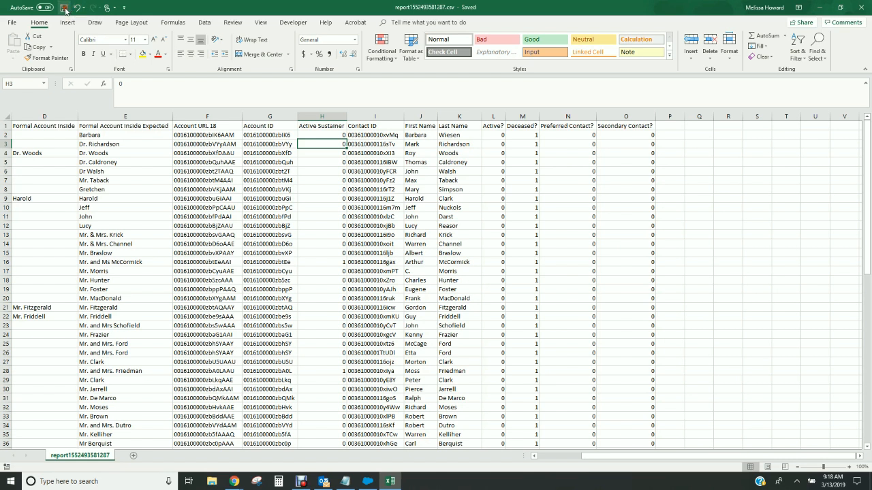
Step: Switch to Data Loader, start a new Update operation, and select Contact (Contact) as the Salesforce object
left_click(369, 481)
left_click(154, 160)
scroll(301, 218, "down", 5)
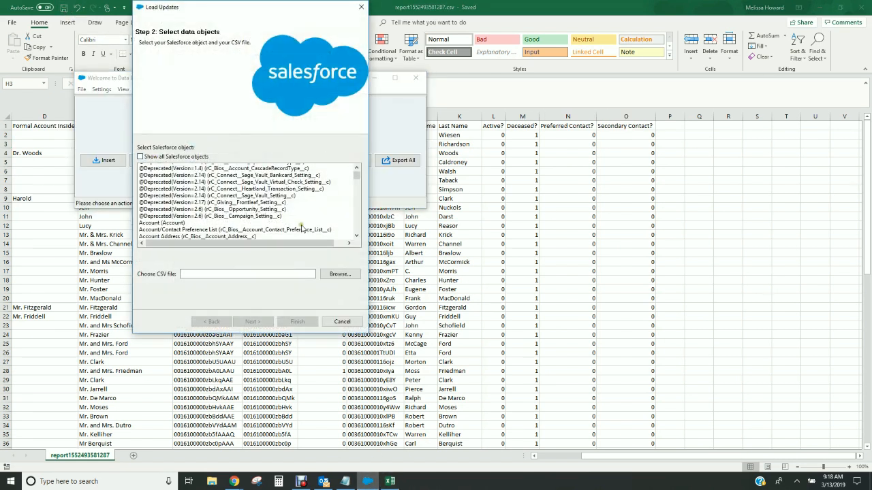
scroll(305, 218, "down", 8)
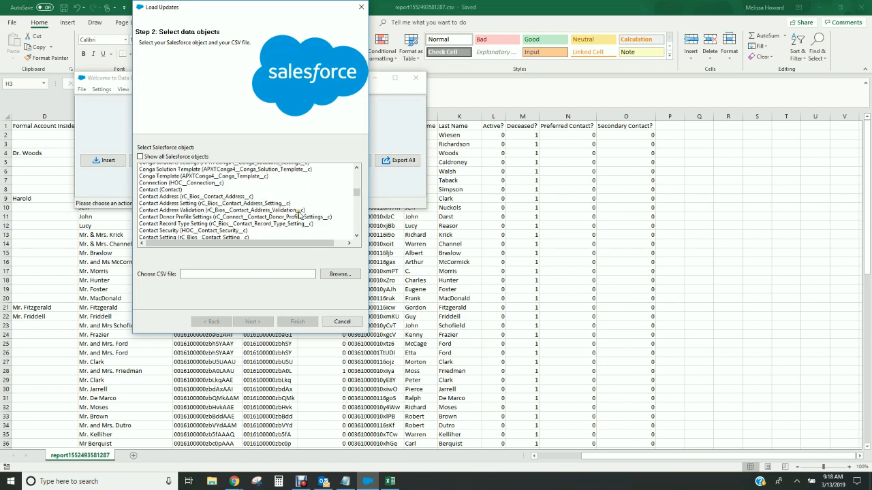
left_click(175, 189)
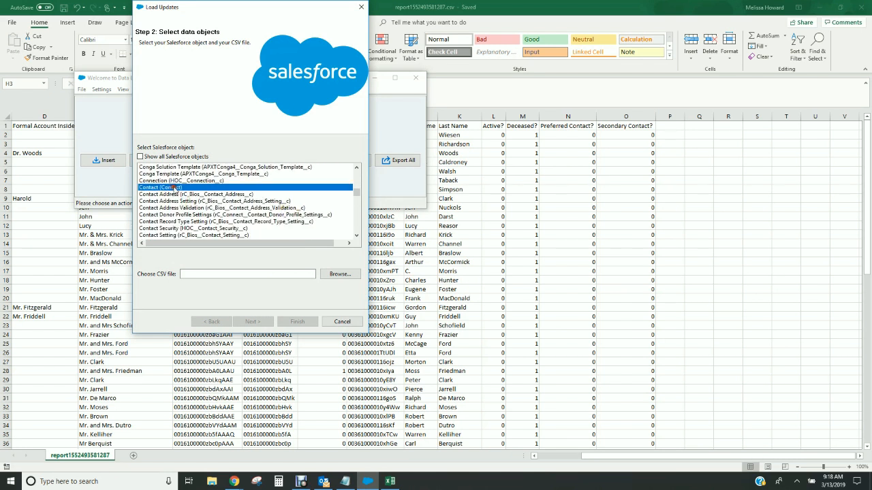
Step: Load report1552493581287.csv from the Downloads folder as the update file and proceed to the mapping stage
left_click(340, 275)
double_click(324, 77)
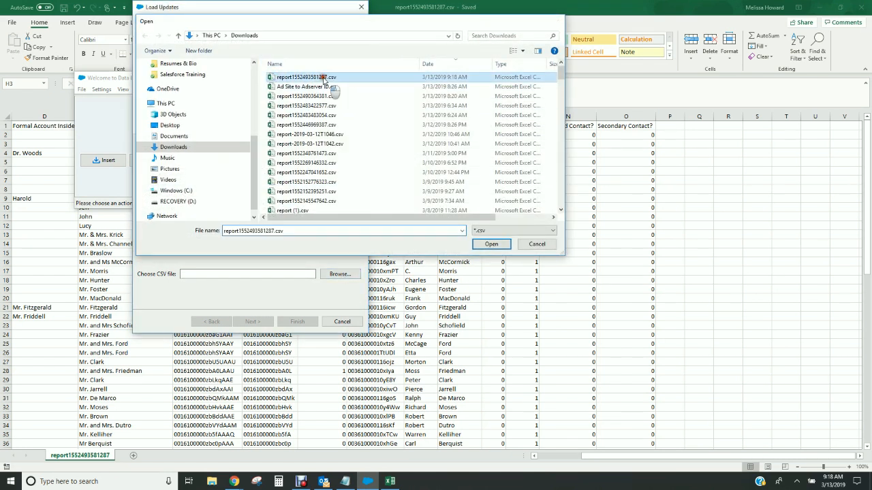
left_click(259, 323)
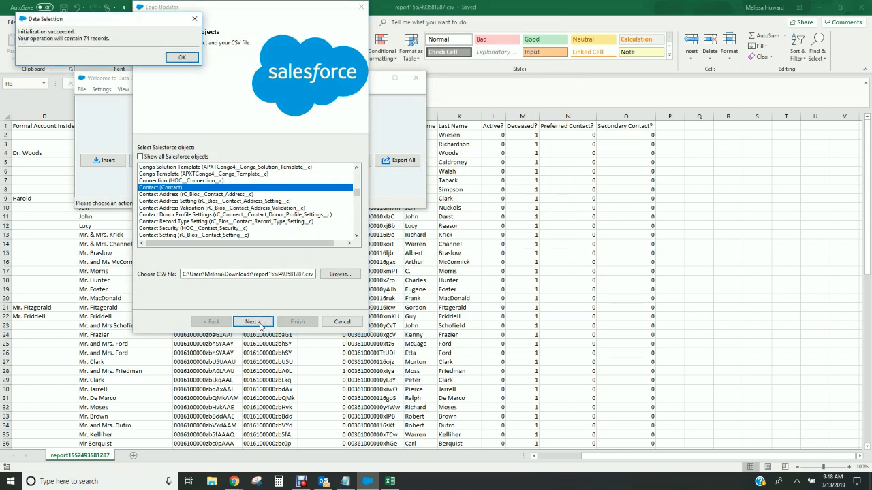
left_click(180, 58)
Step: Create a field map with fields sorted by label, matching Active? to rC_Bios__Active__c and Contact ID to Id
left_click(238, 151)
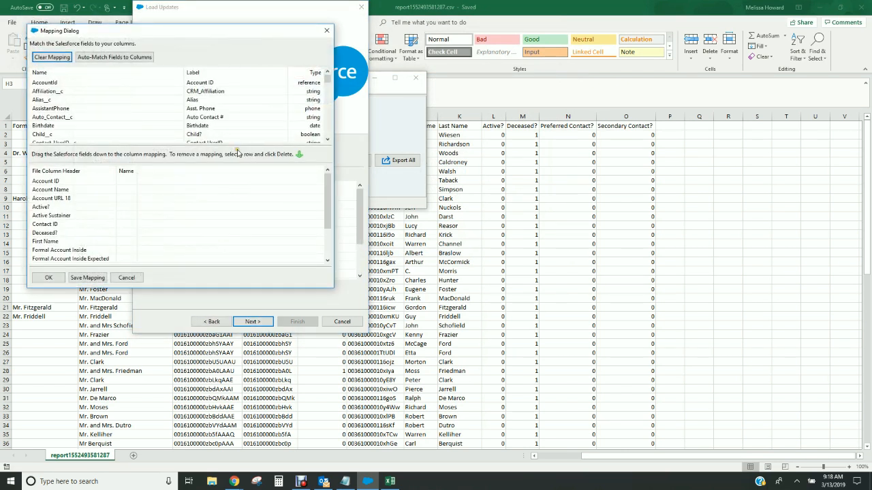
left_click(199, 73)
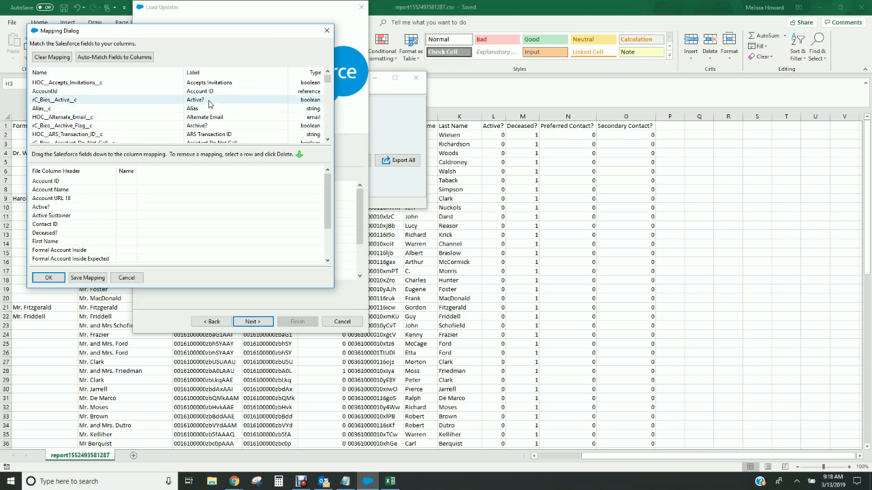
left_click_drag(197, 101, 145, 209)
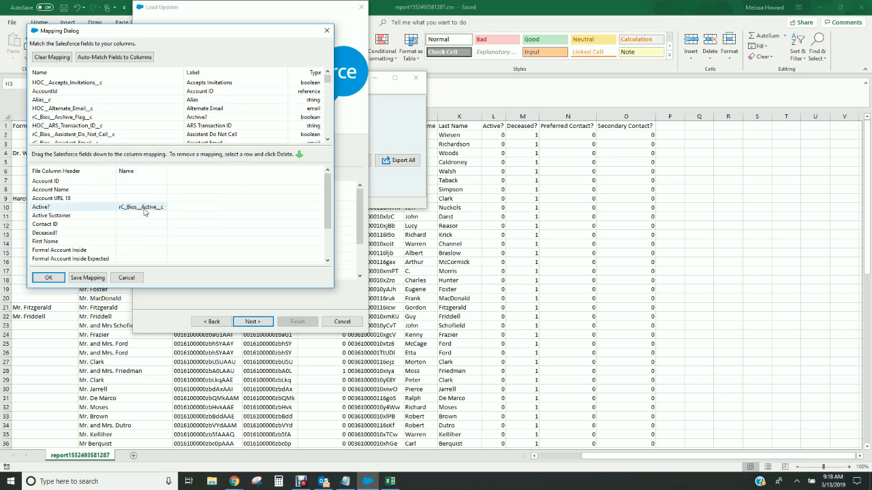
scroll(263, 117, "down", 5)
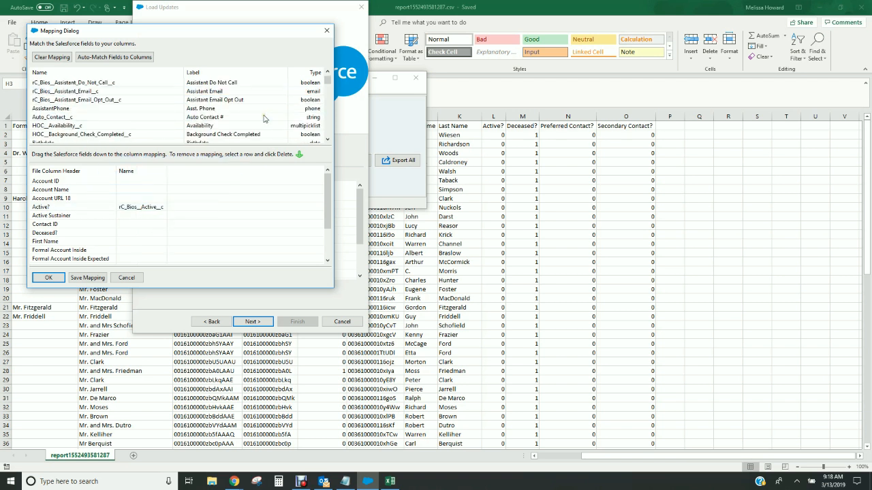
scroll(263, 118, "down", 3)
scroll(256, 119, "down", 2)
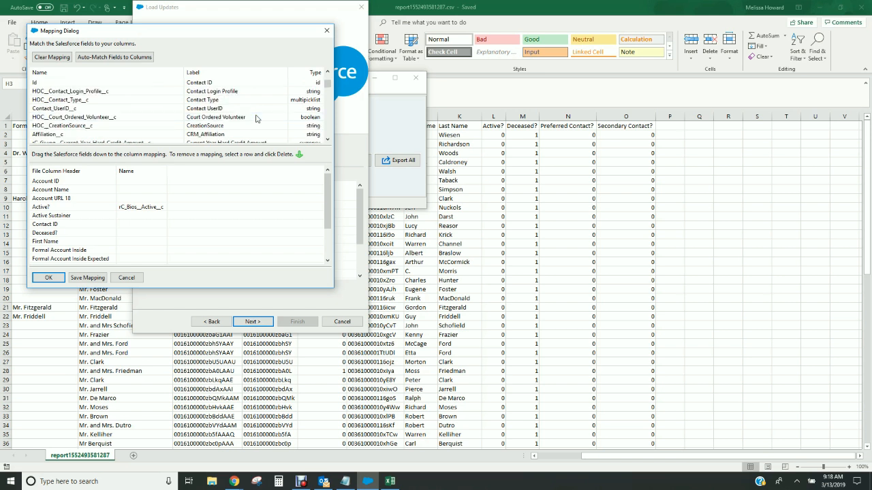
left_click_drag(197, 85, 142, 228)
Step: Map the Preferred Contact? column to the rC_Bios__Preferred_Contact__c field
scroll(241, 111, "down", 6)
scroll(241, 111, "down", 8)
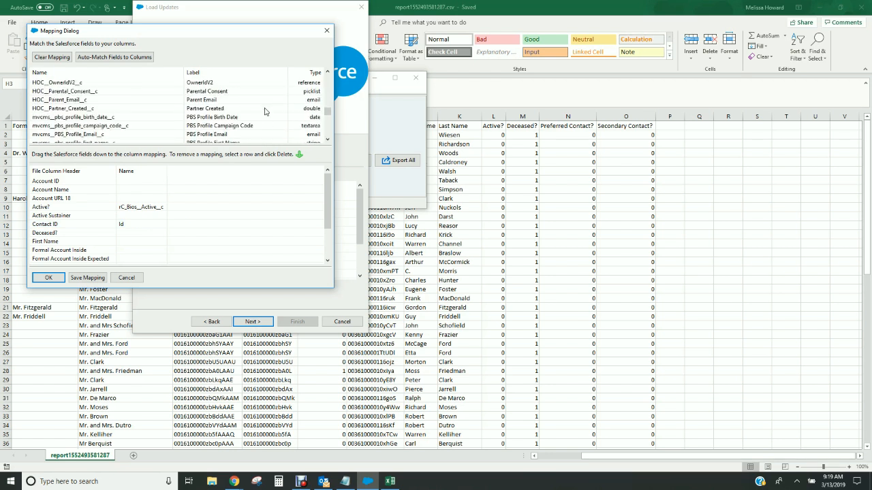
scroll(265, 111, "down", 4)
scroll(264, 111, "down", 5)
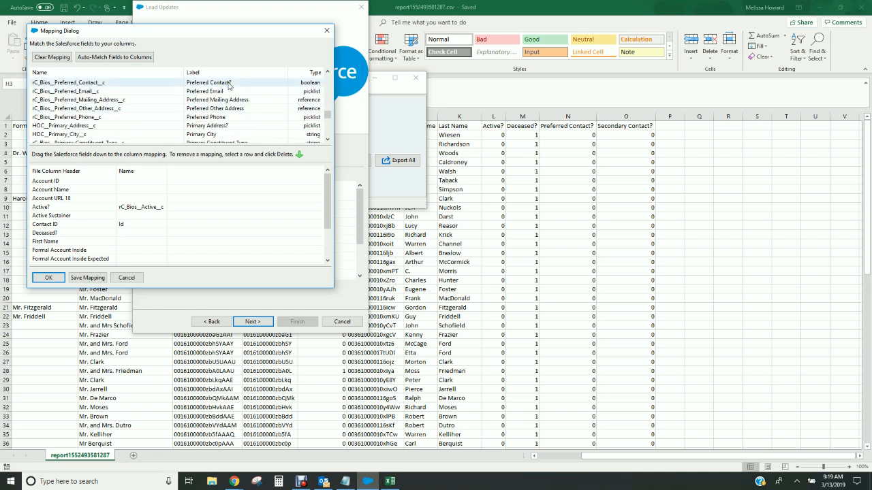
scroll(225, 234, "down", 2)
left_click_drag(210, 85, 147, 250)
Step: Map the Secondary Contact? column to rC_Bios__Secondary_Contact__c and review the column mappings
scroll(235, 117, "down", 10)
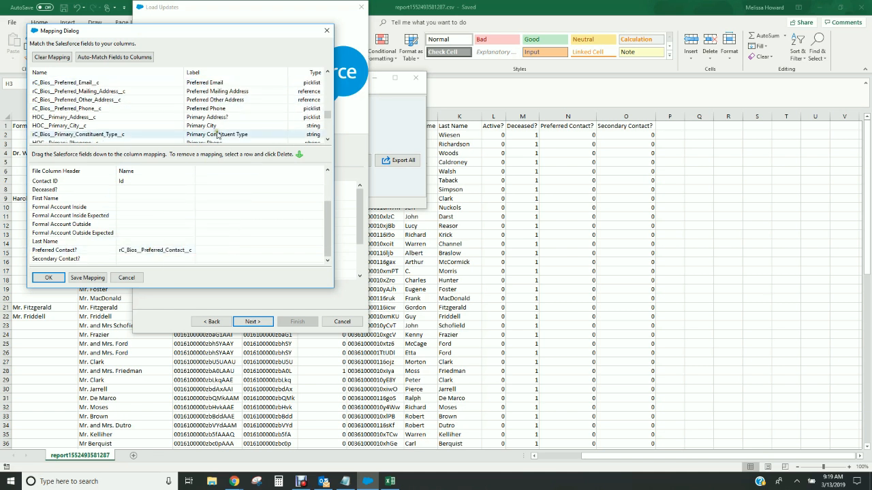
scroll(235, 117, "down", 8)
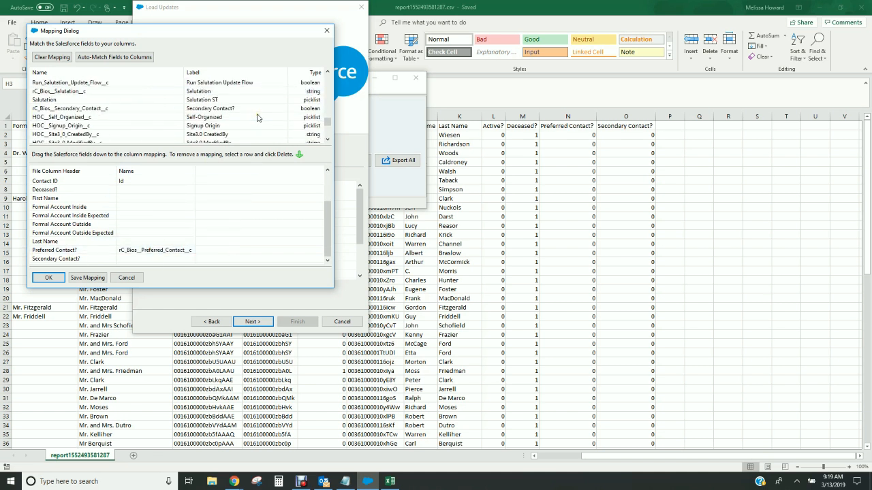
left_click_drag(255, 109, 173, 265)
scroll(171, 239, "up", 5)
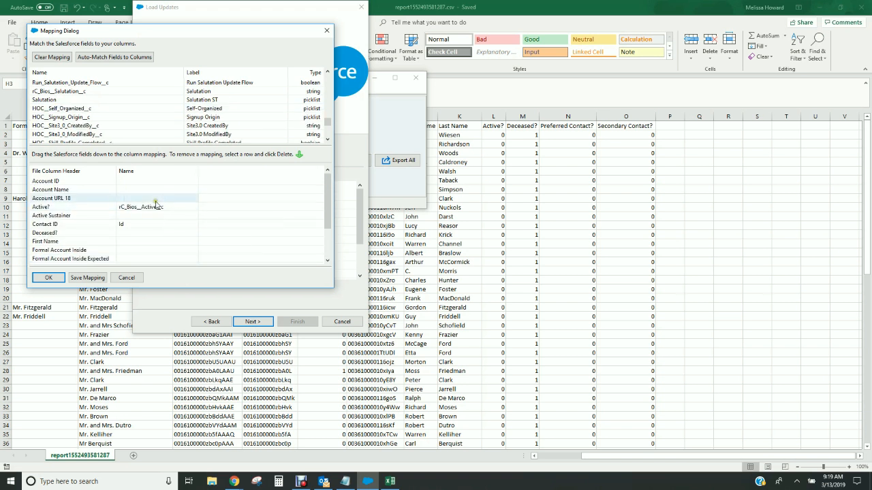
scroll(163, 238, "down", 3)
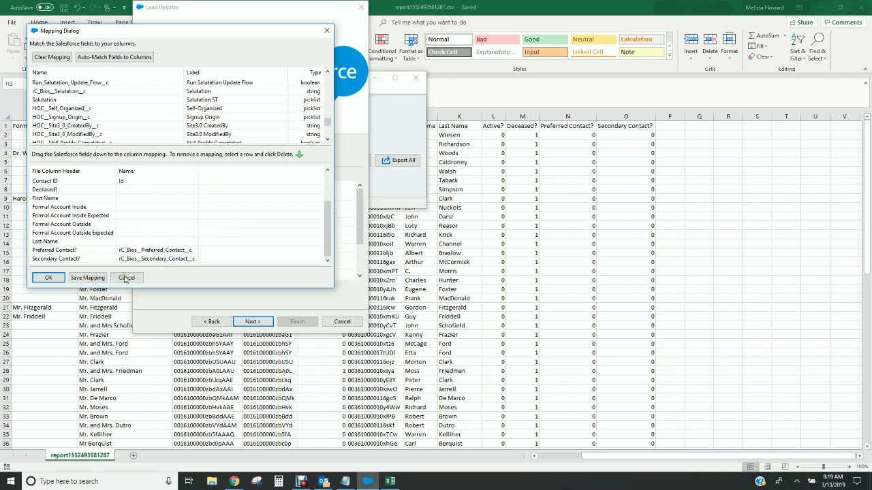
Step: Save the mapping as "Update Deceased Contacts WHRO" in the Data Loader Mappings folder and accept the field map
left_click(82, 279)
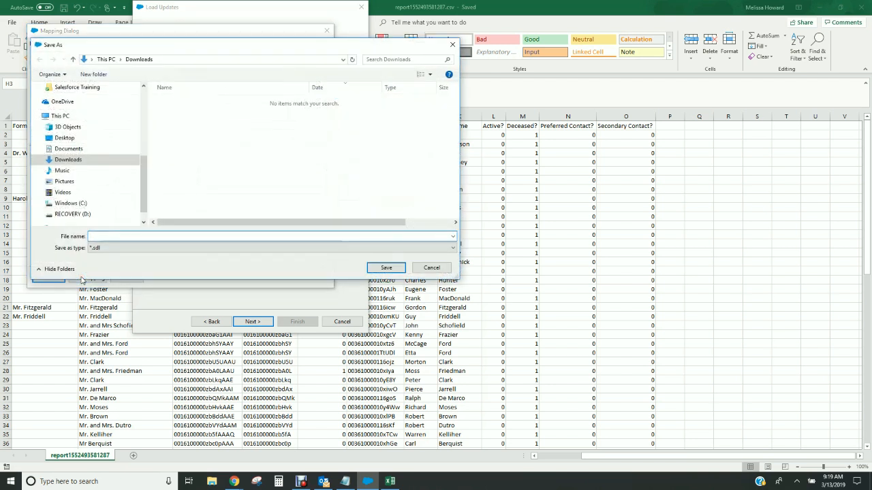
scroll(114, 211, "up", 4)
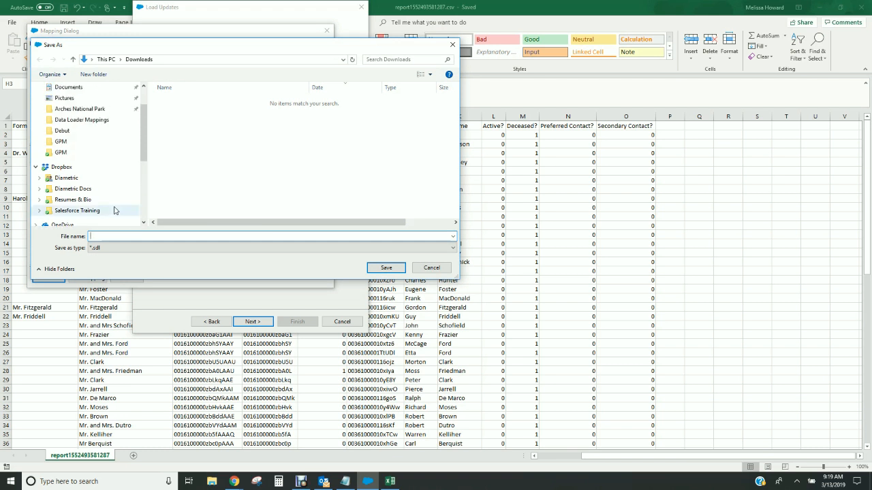
left_click(117, 119)
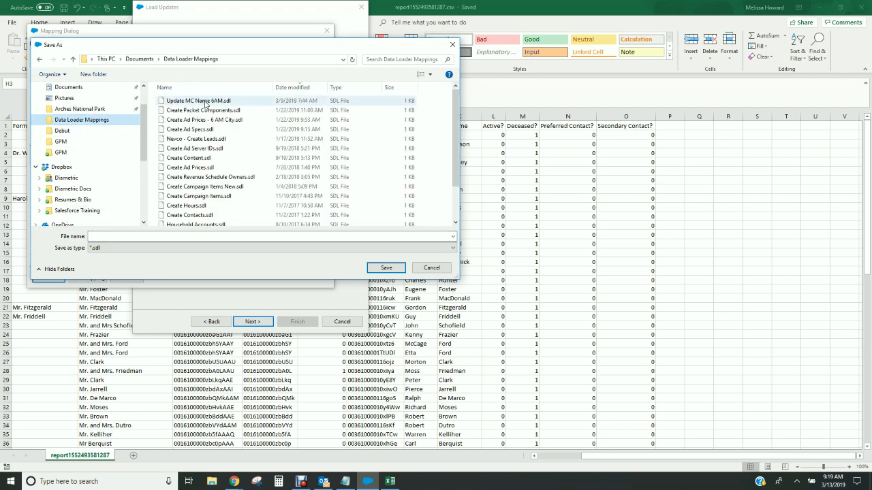
left_click(142, 236)
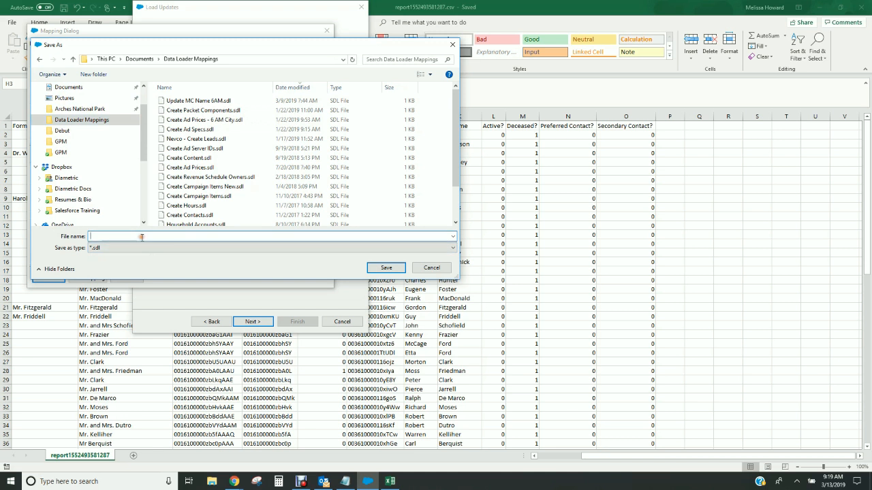
type("Upda")
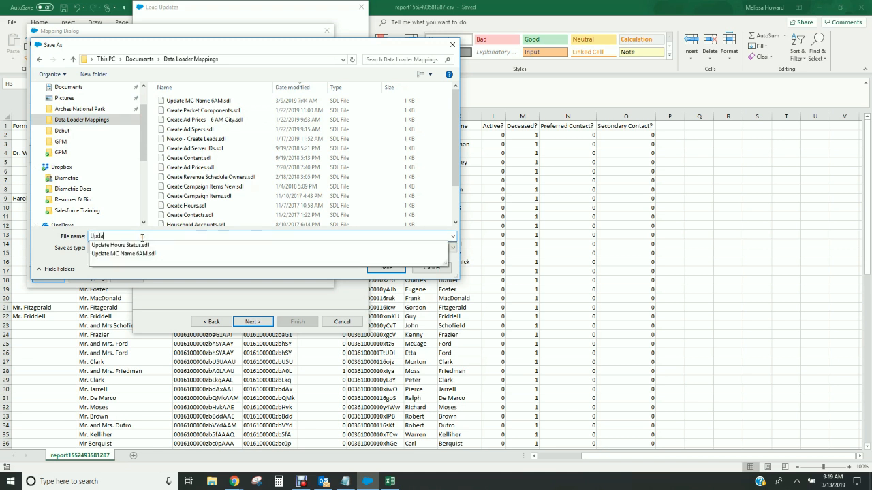
type("te Deceased")
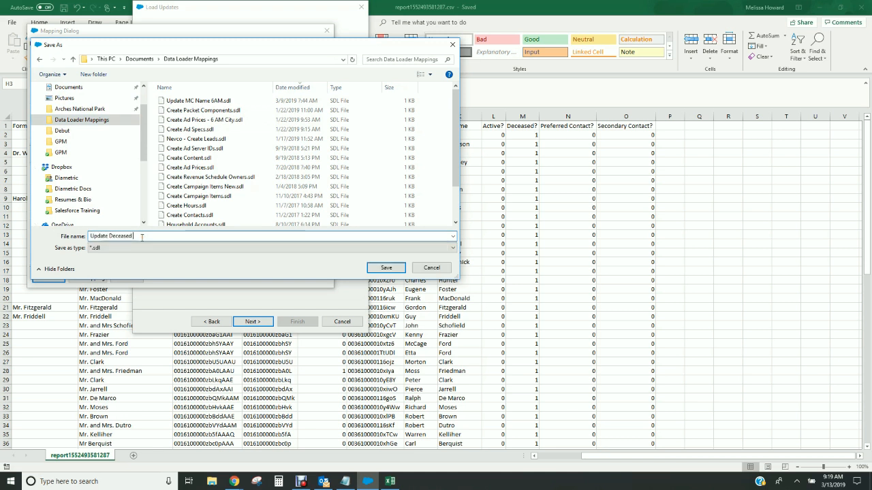
type(" Contacts WHRO")
key("Return")
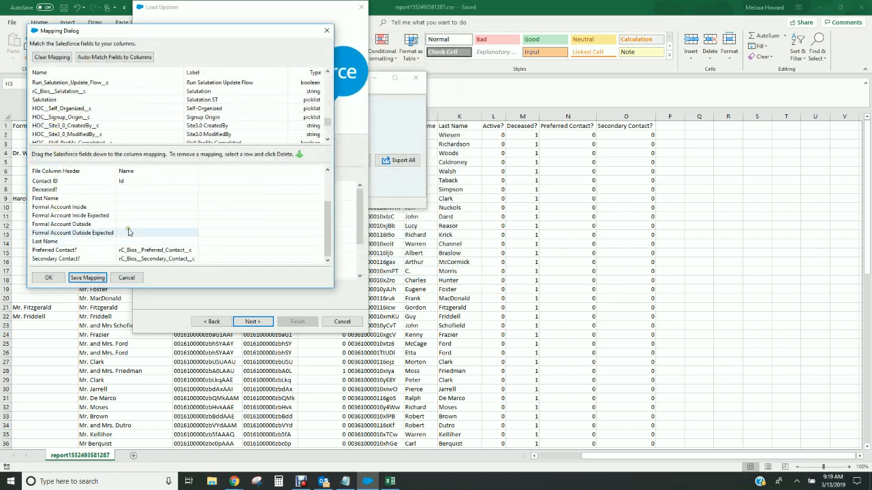
left_click(49, 277)
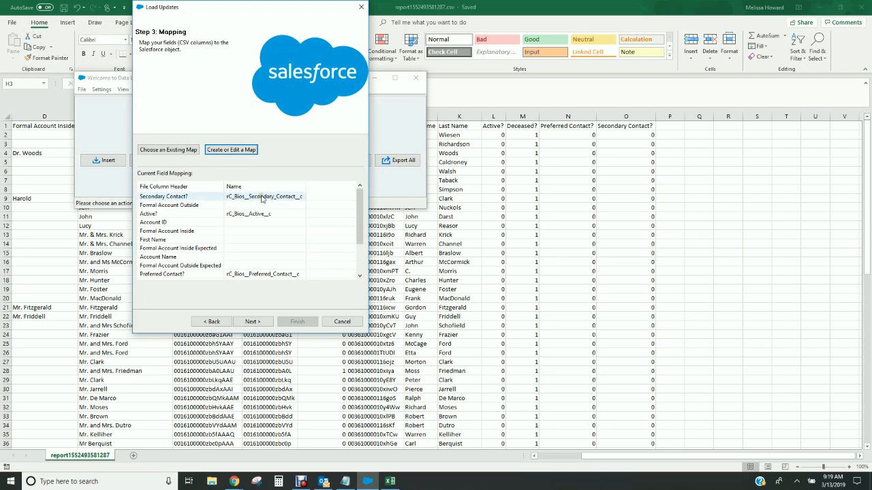
Step: Check the current field mapping, run the contact update with the existing results directory, close the completion summary, and return to the Excel workbook
scroll(262, 221, "down", 2)
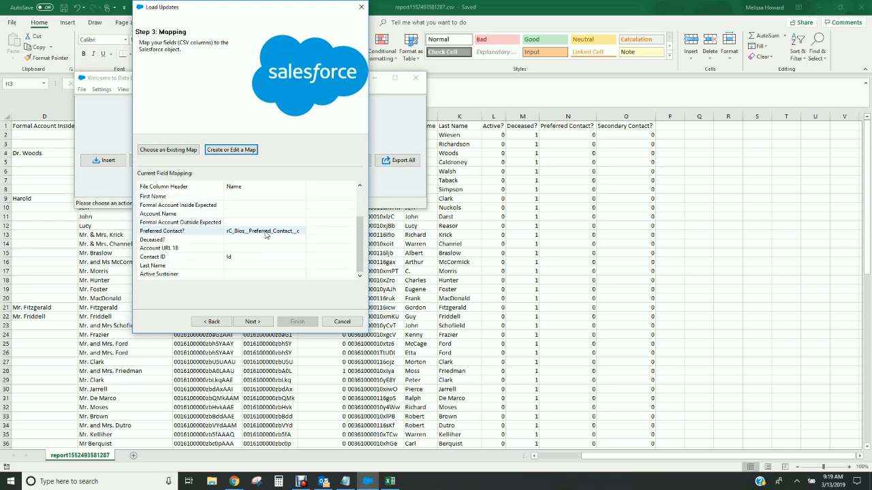
left_click(253, 322)
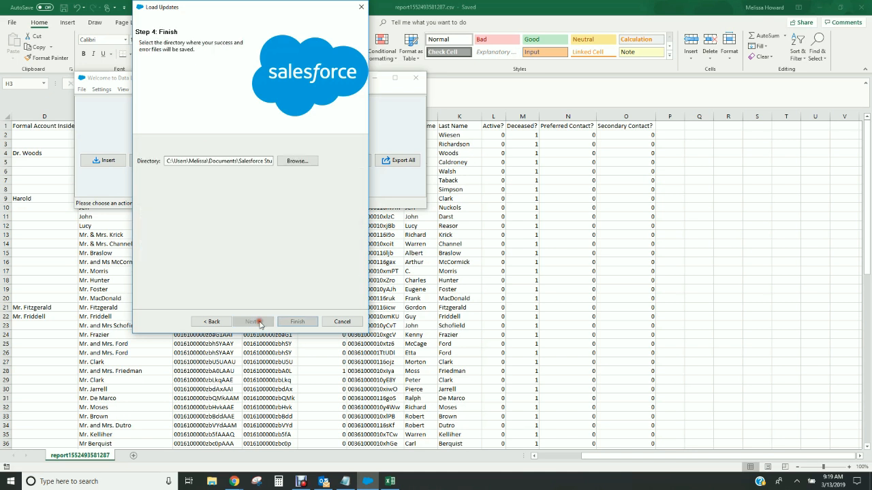
left_click(294, 322)
left_click(466, 273)
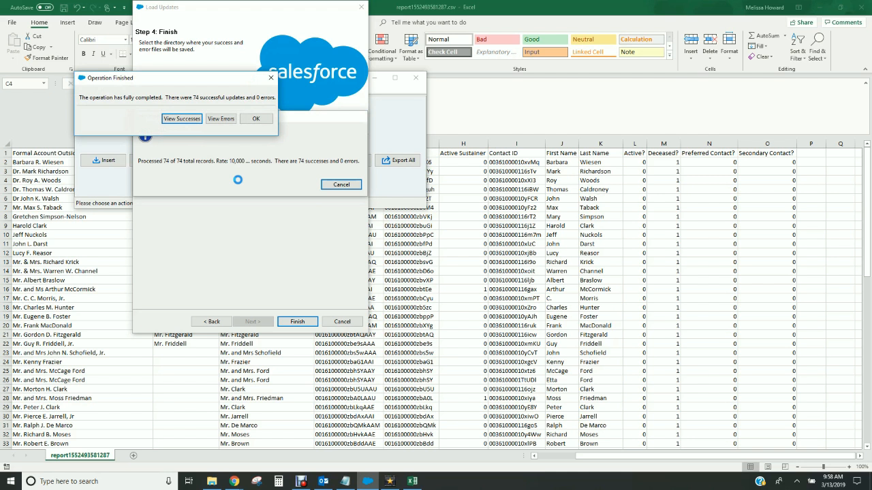
left_click(252, 122)
left_click(498, 204)
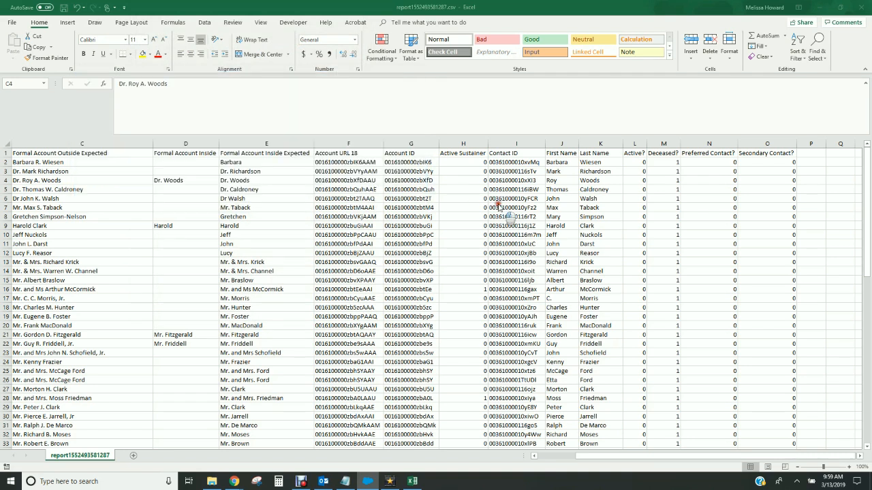
Step: Close the report CSV workbook without saving its changes, then close Data Loader and the Downloads folder window
left_click(866, 8)
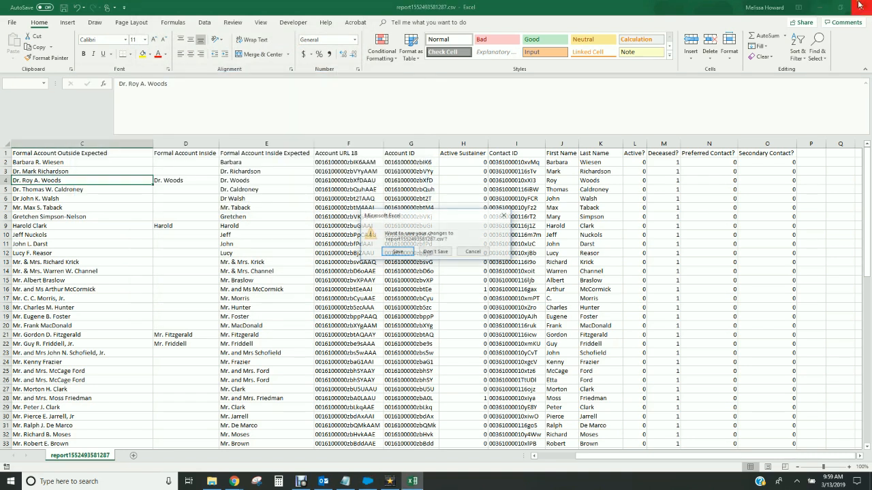
left_click(434, 251)
left_click(374, 78)
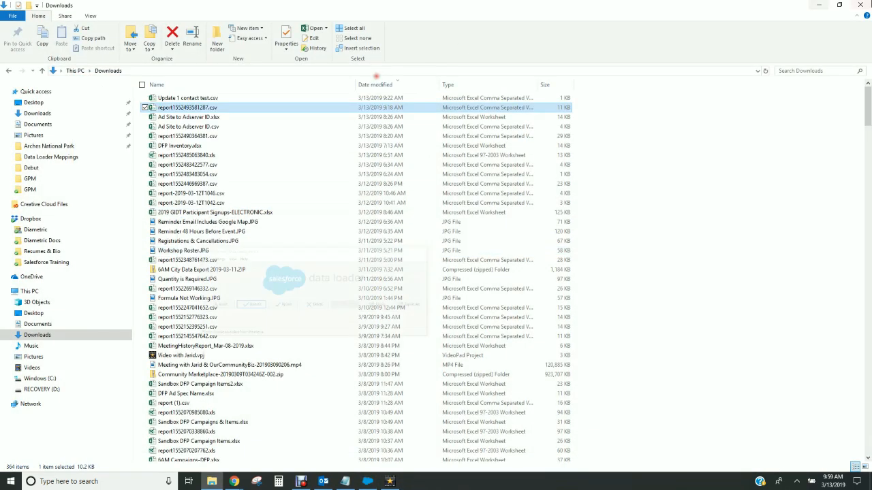
left_click(863, 5)
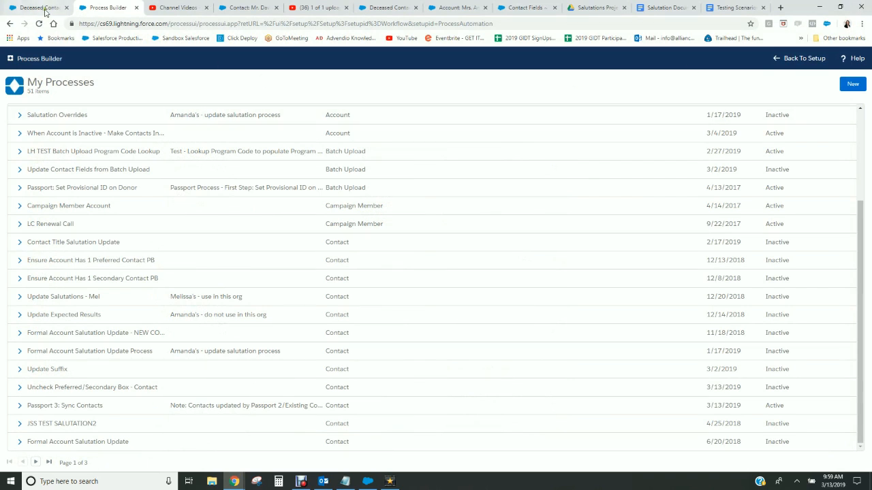
Step: Rerun the "Deceased Contacts w/ActiveORPrefORSec" report, check the Contact processes in Process Builder, and return to the report
left_click(29, 6)
left_click(23, 217)
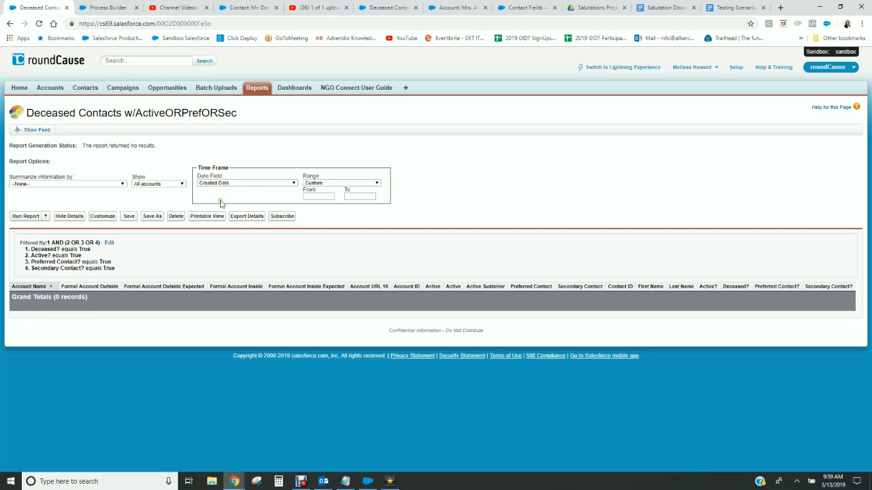
left_click(114, 7)
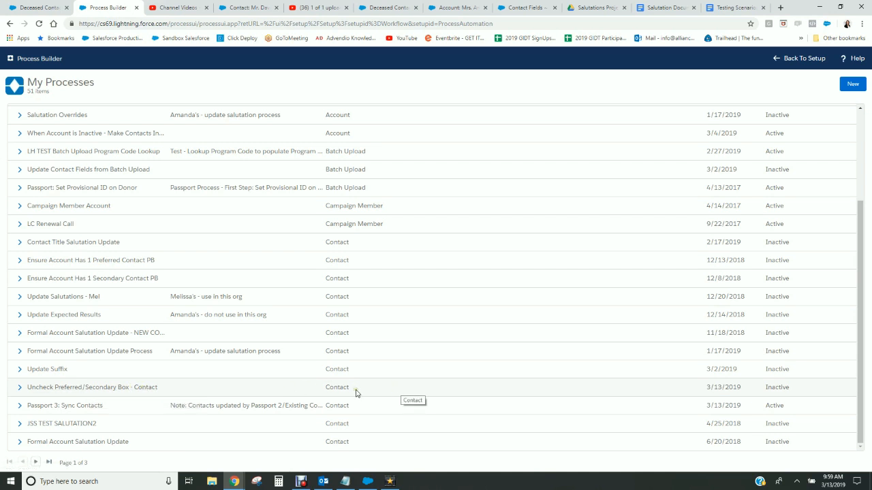
left_click(33, 8)
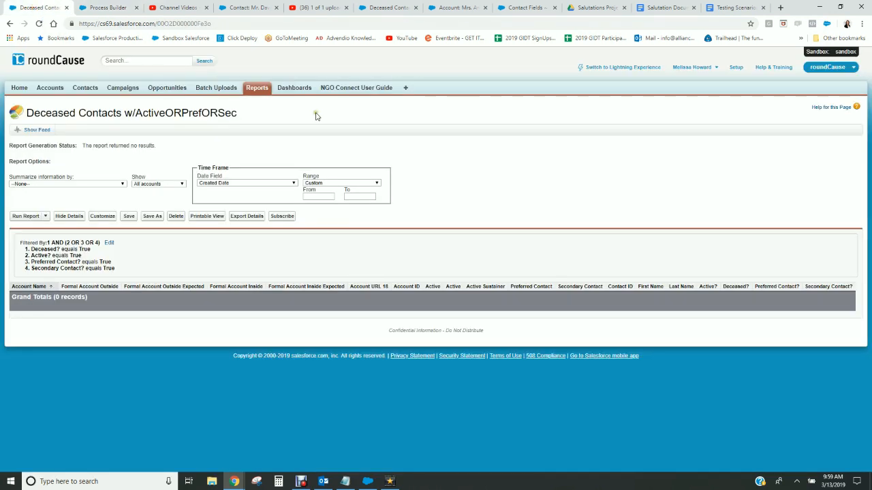